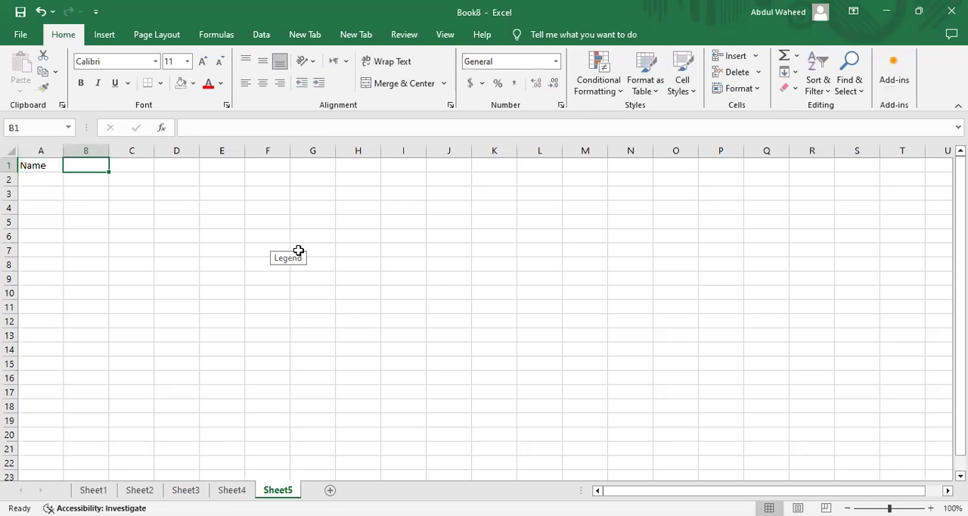
Add the column header Marks in cell B1, next to the Name header.
{"action": "type", "text": "Marks"}
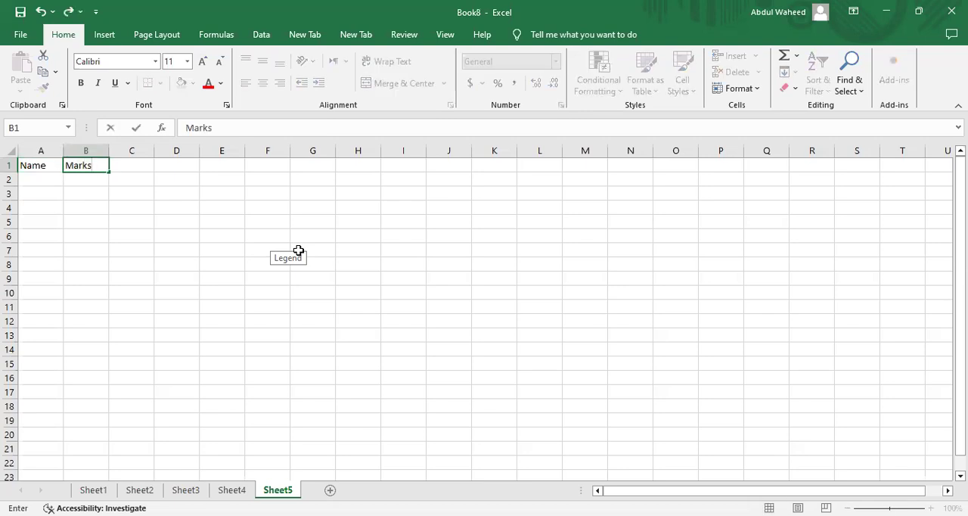
{"action": "key", "text": "Return"}
Enter the first four students' names in cells A2:A5 under the Name header.
{"action": "type", "text": "Aslam"}
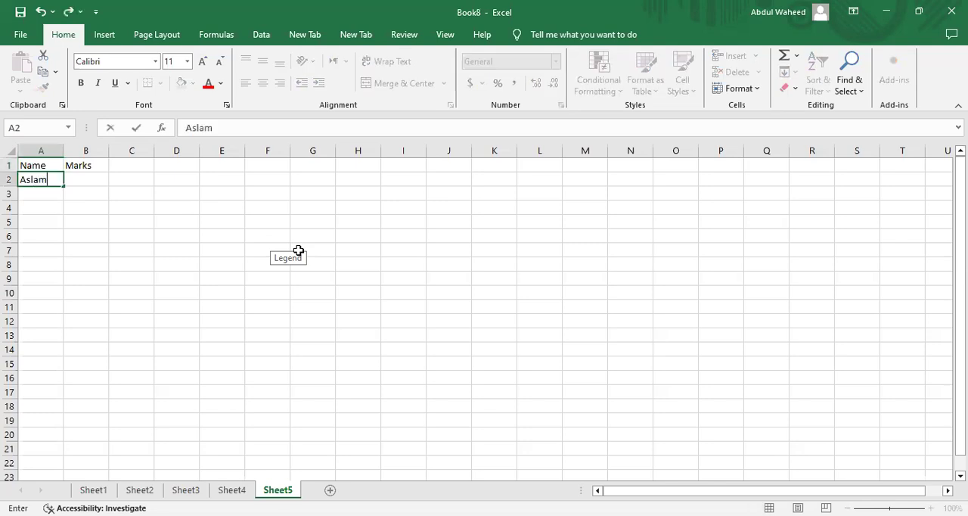
{"action": "key", "text": "Return"}
{"action": "type", "text": "Asia"}
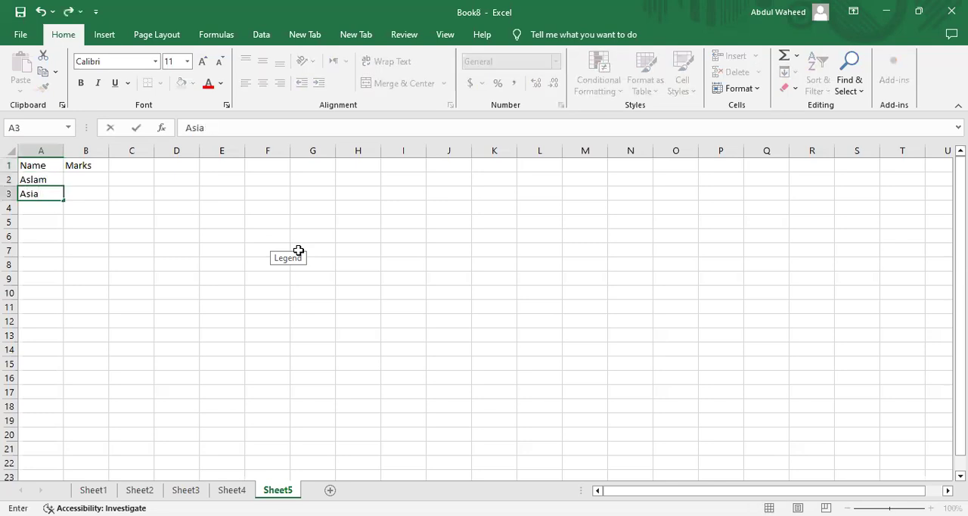
{"action": "key", "text": "Return"}
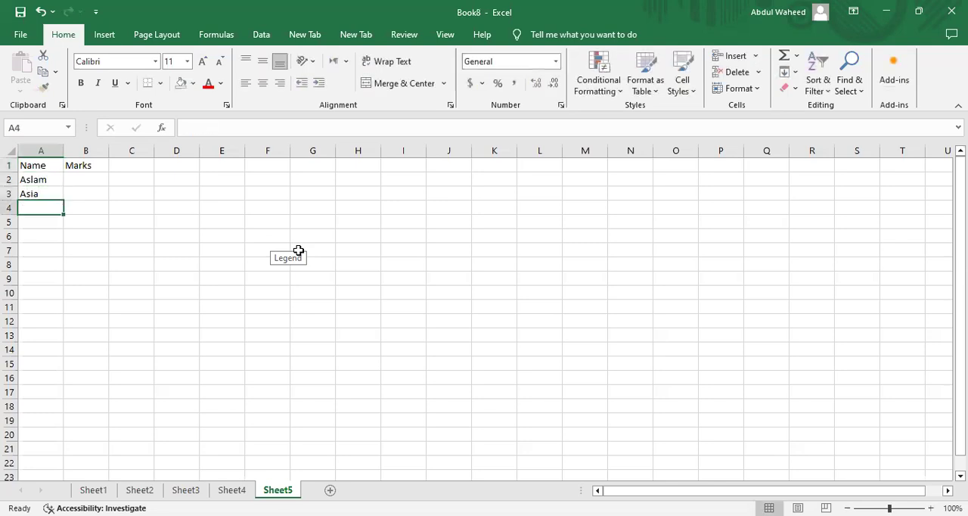
{"action": "type", "text": "Akram"}
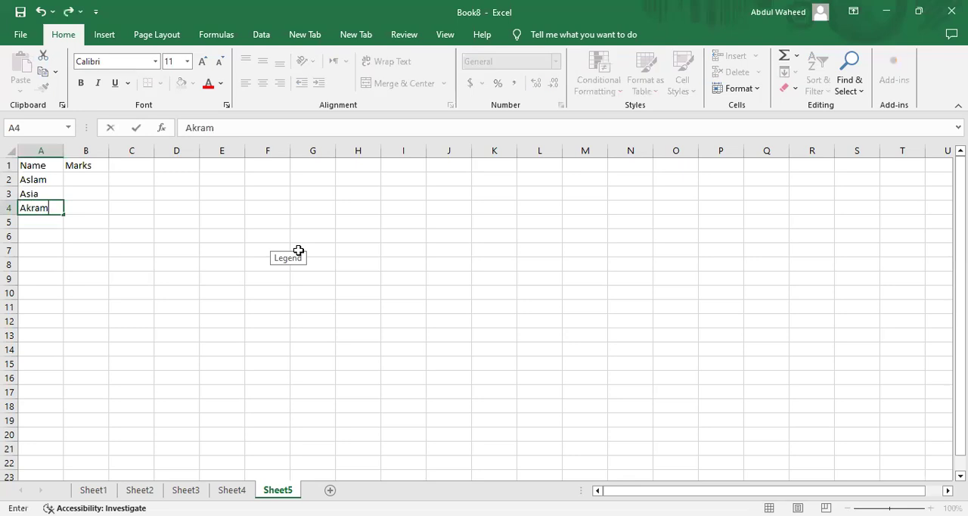
{"action": "key", "text": "Return"}
{"action": "type", "text": "Arif"}
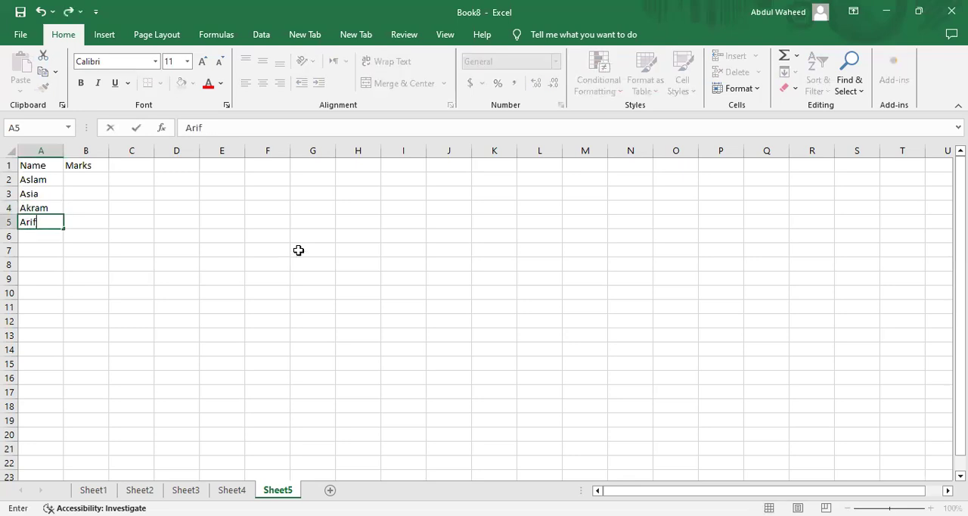
{"action": "key", "text": "Return"}
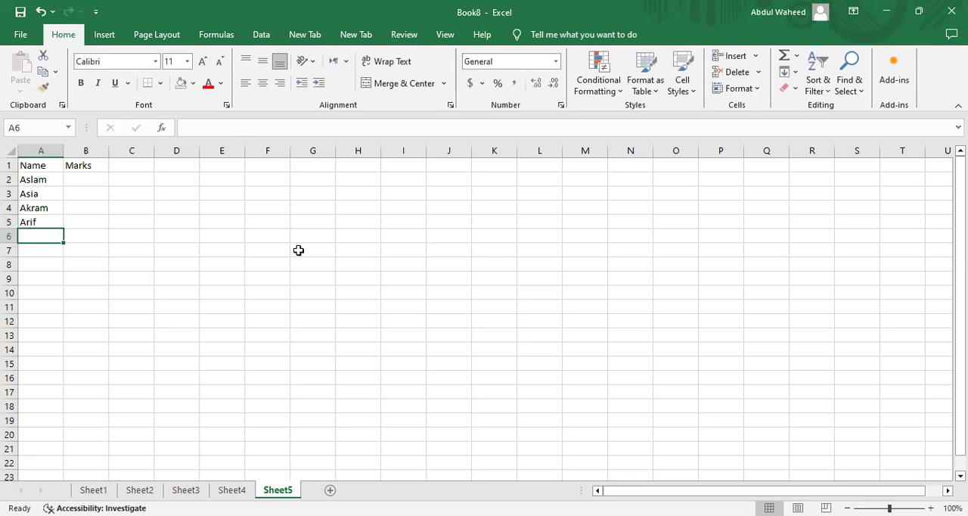
Enter three more students' names in cells A6:A8 of the Name column.
{"action": "type", "text": "Sagher"}
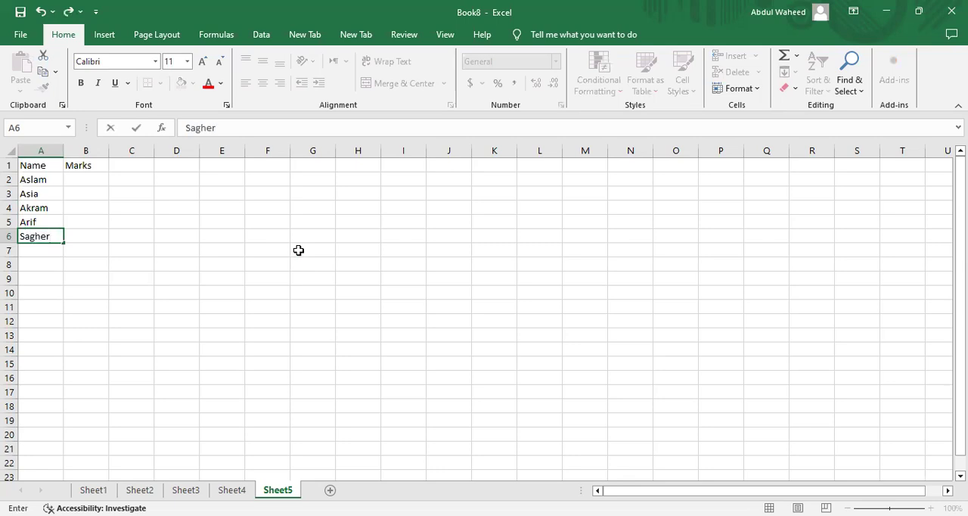
{"action": "key", "text": "Return"}
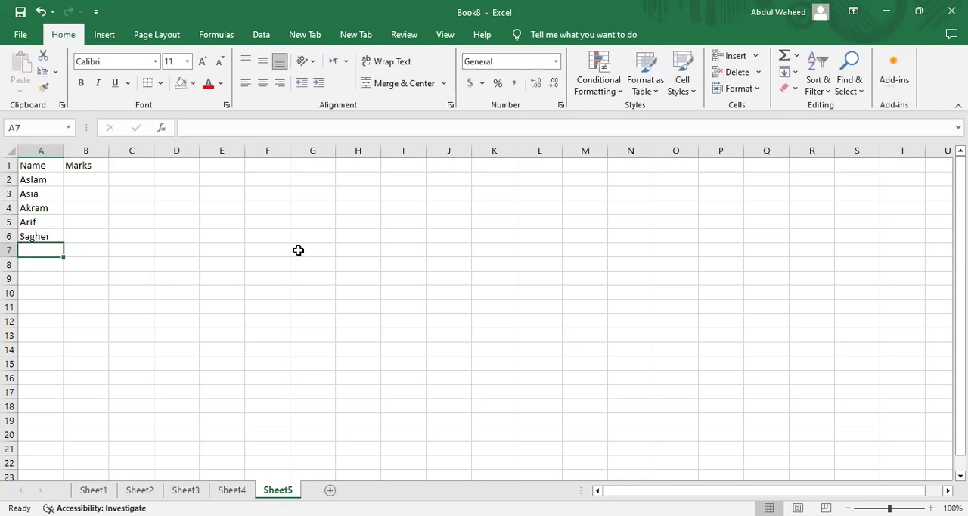
{"action": "type", "text": "S"}
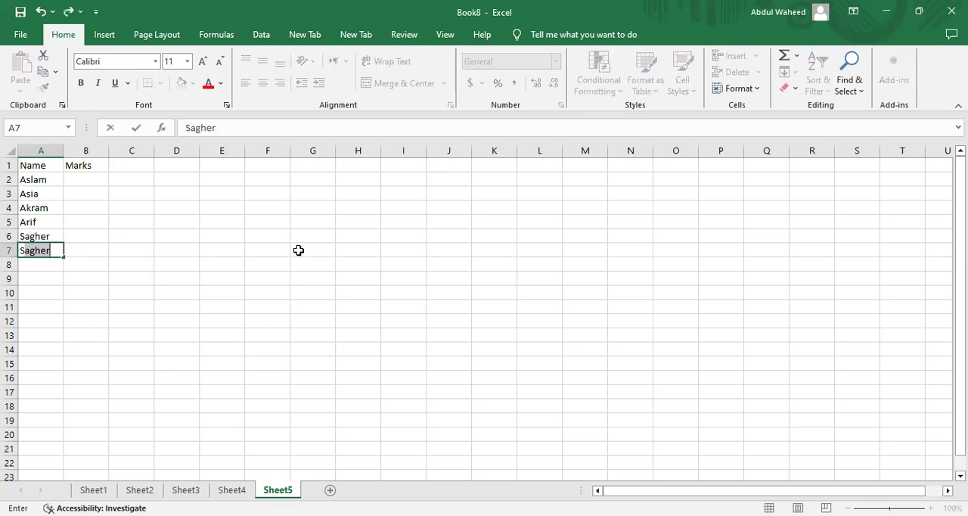
{"action": "type", "text": "hakeel"}
{"action": "key", "text": "Return"}
{"action": "type", "text": "Alia"}
{"action": "key", "text": "Return"}
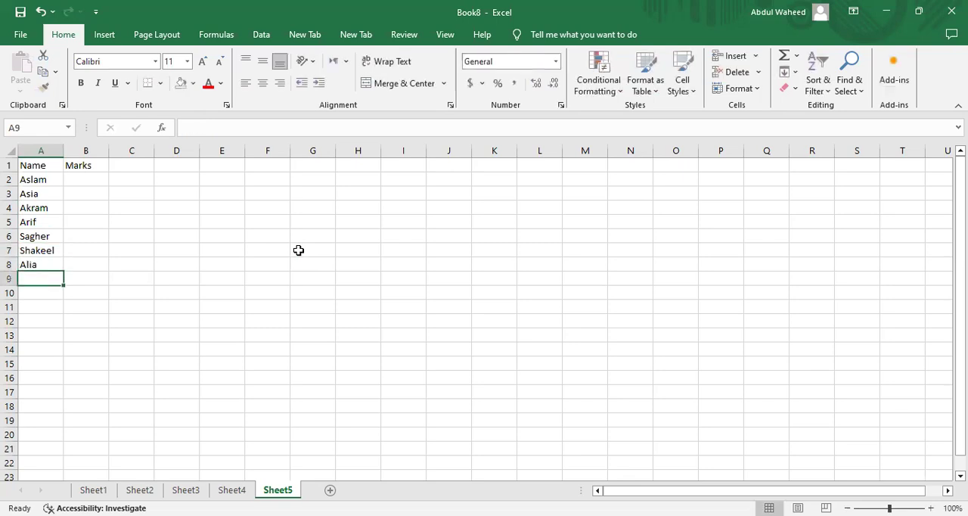
Complete the Name column with the last three students' names in cells A9:A11.
{"action": "type", "text": "Asifa"}
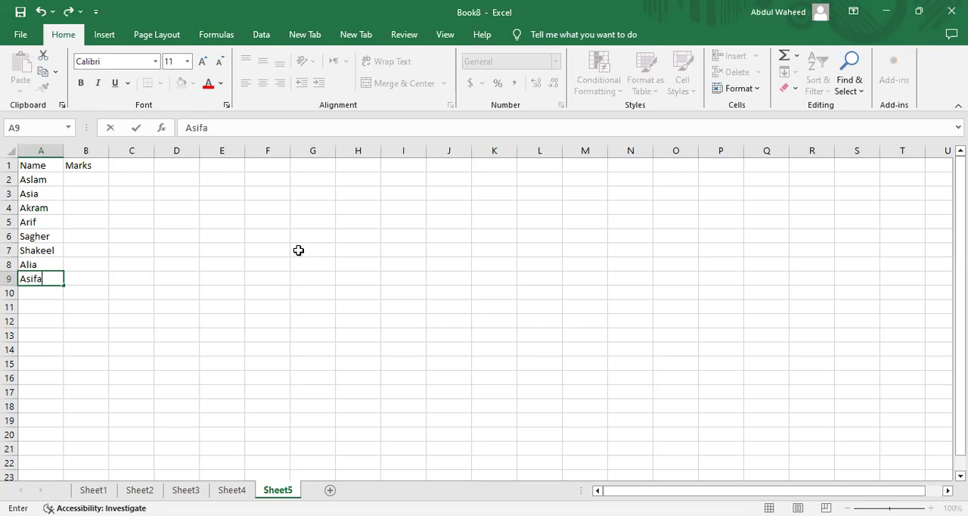
{"action": "key", "text": "Return"}
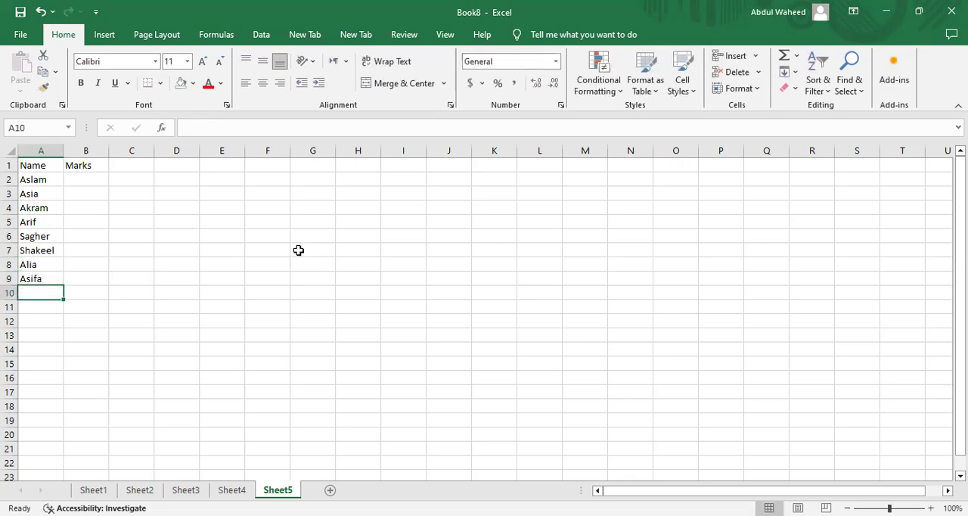
{"action": "type", "text": "Ali"}
{"action": "key", "text": "Delete"}
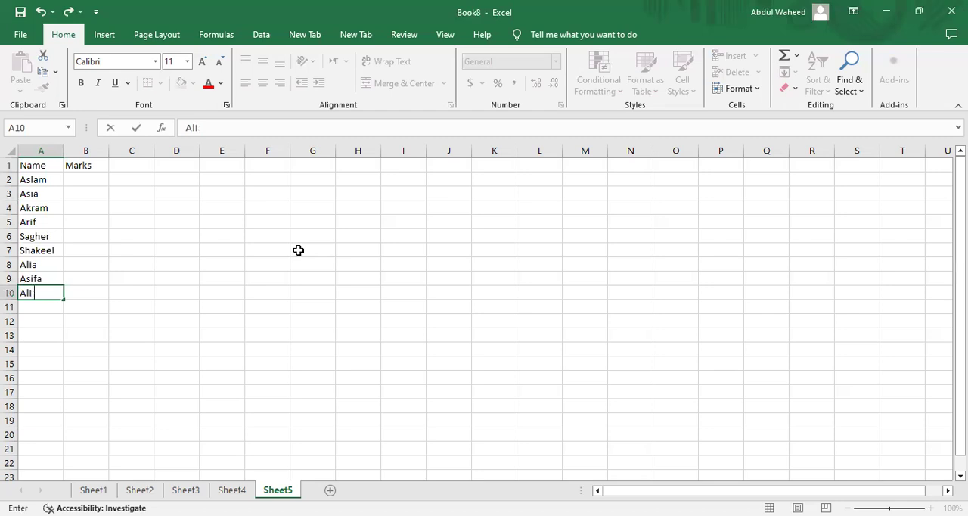
{"action": "key", "text": "Return"}
{"action": "type", "text": "Ayesha"}
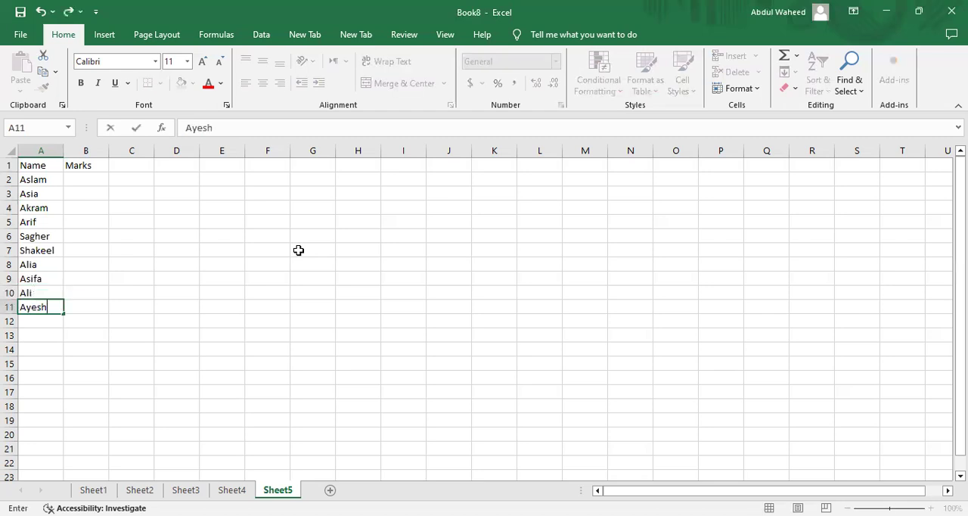
{"action": "key", "text": "Tab"}
Enter the marks 80, 78 and 81 for the first three students in cells B2:B4.
{"action": "key", "text": "Up"}
{"action": "key", "text": "Up"}
{"action": "key", "text": "Up"}
{"action": "key", "text": "Up"}
{"action": "key", "text": "Up"}
{"action": "key", "text": "Up"}
{"action": "key", "text": "Up"}
{"action": "key", "text": "Up"}
{"action": "key", "text": "Up"}
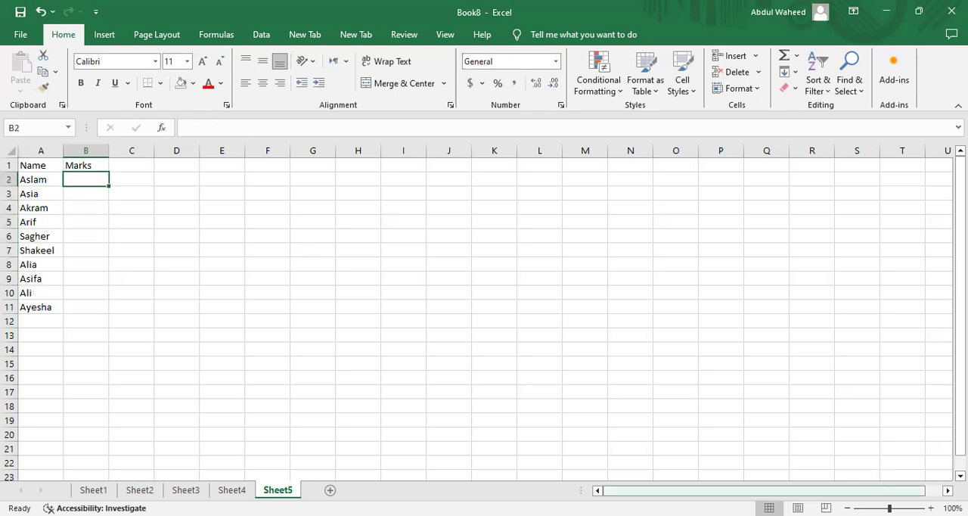
{"action": "left_click", "coordinate": [931, 507]}
{"action": "left_click", "coordinate": [930, 508]}
{"action": "left_click", "coordinate": [930, 508]}
{"action": "left_click", "coordinate": [930, 508]}
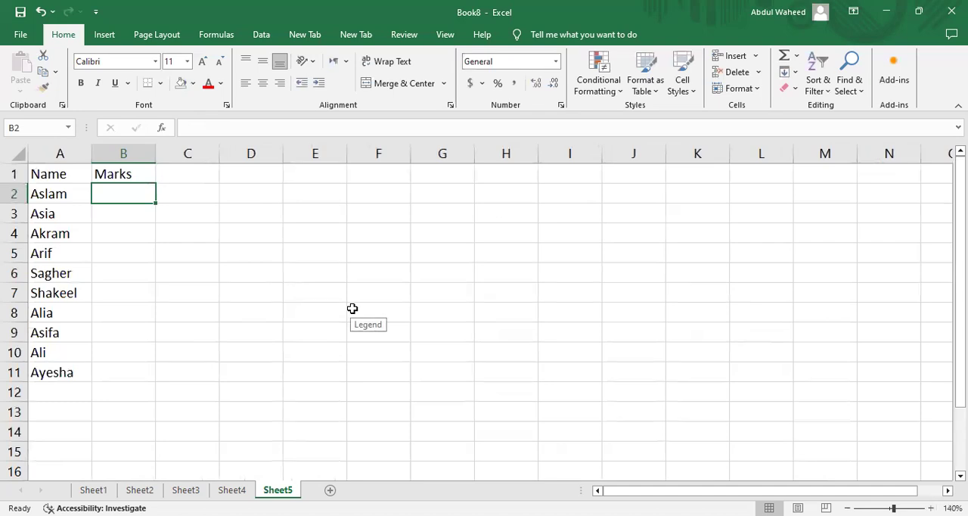
{"action": "type", "text": "80"}
{"action": "key", "text": "Return"}
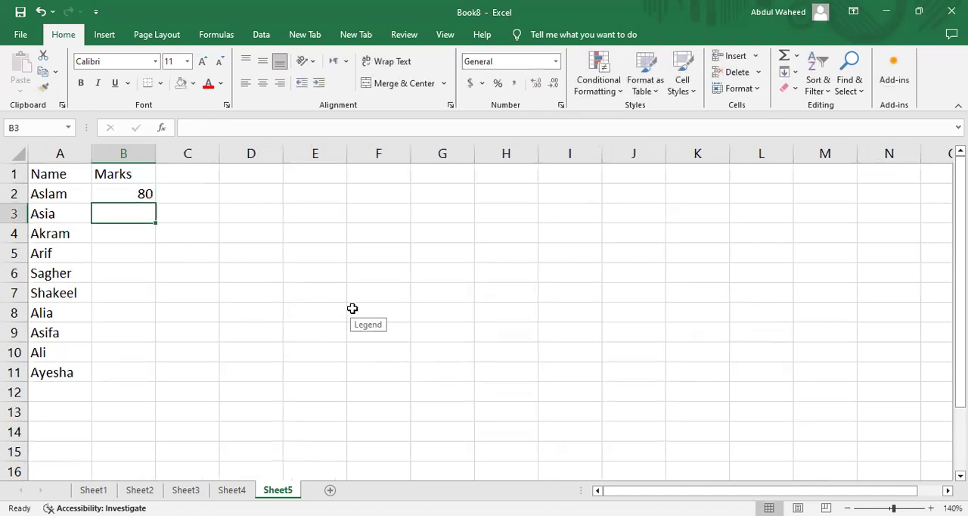
{"action": "type", "text": "78"}
{"action": "key", "text": "Return"}
{"action": "type", "text": "8"}
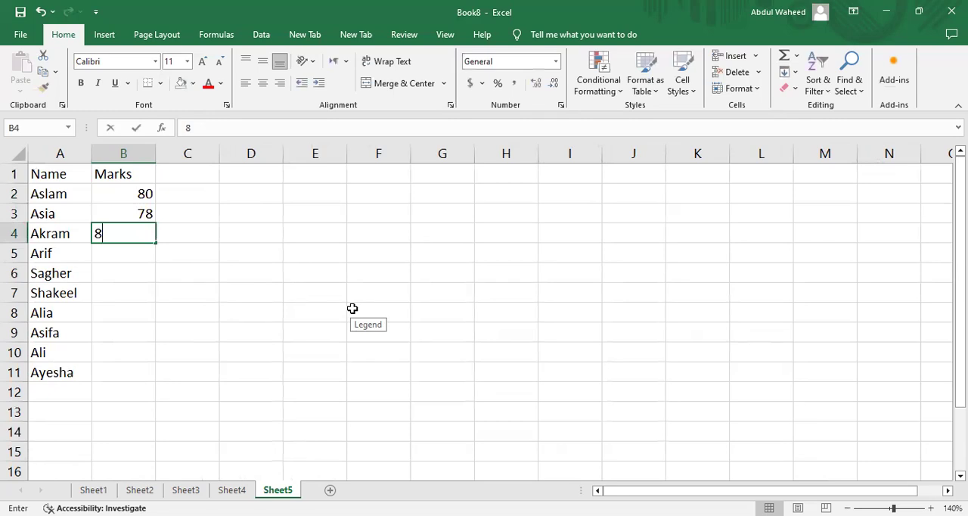
{"action": "type", "text": "1"}
{"action": "key", "text": "Return"}
Enter the marks 67, 75, 83, 84 and 90 in cells B5:B9.
{"action": "type", "text": "67"}
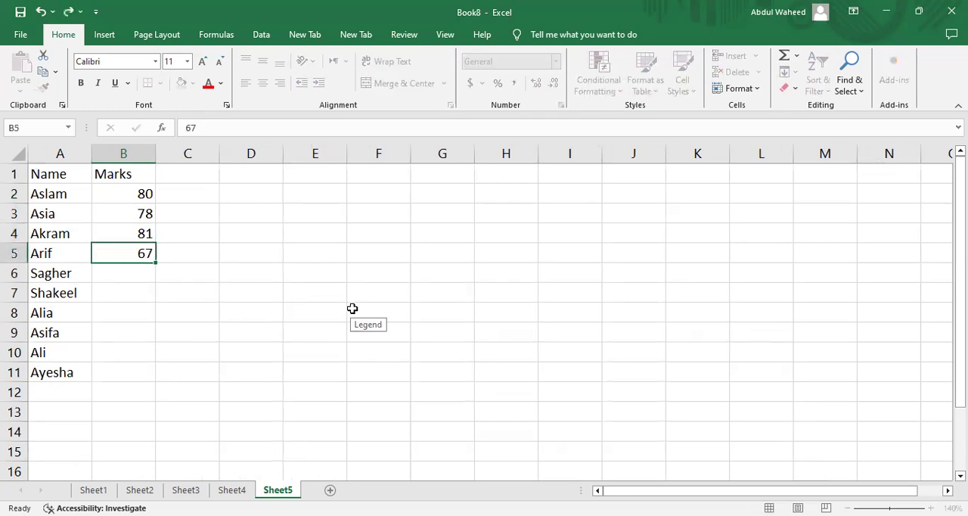
{"action": "key", "text": "Return"}
{"action": "type", "text": "75"}
{"action": "key", "text": "Return"}
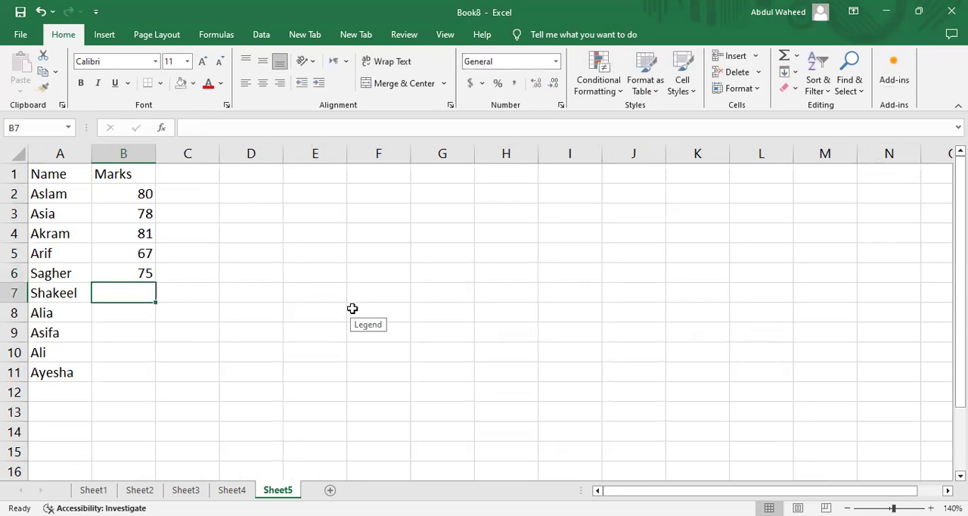
{"action": "type", "text": "83"}
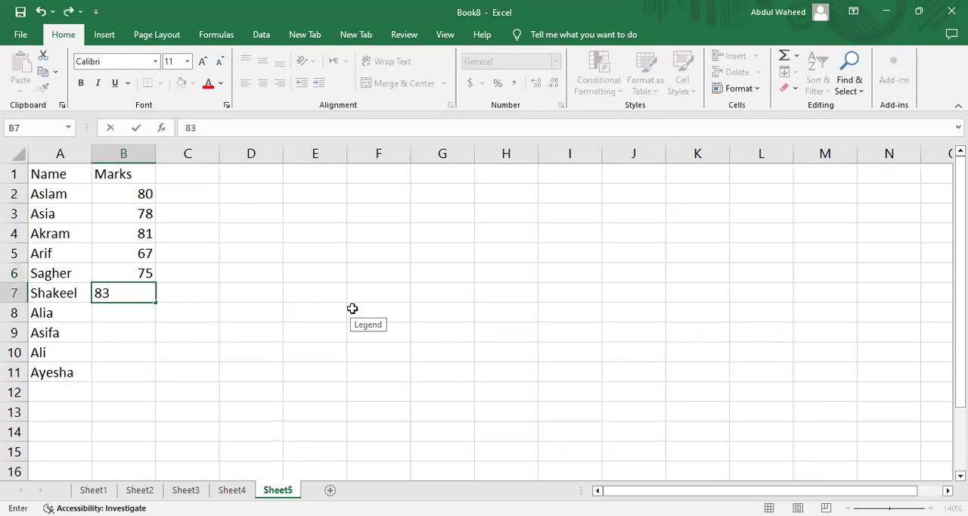
{"action": "key", "text": "Return"}
{"action": "type", "text": "84"}
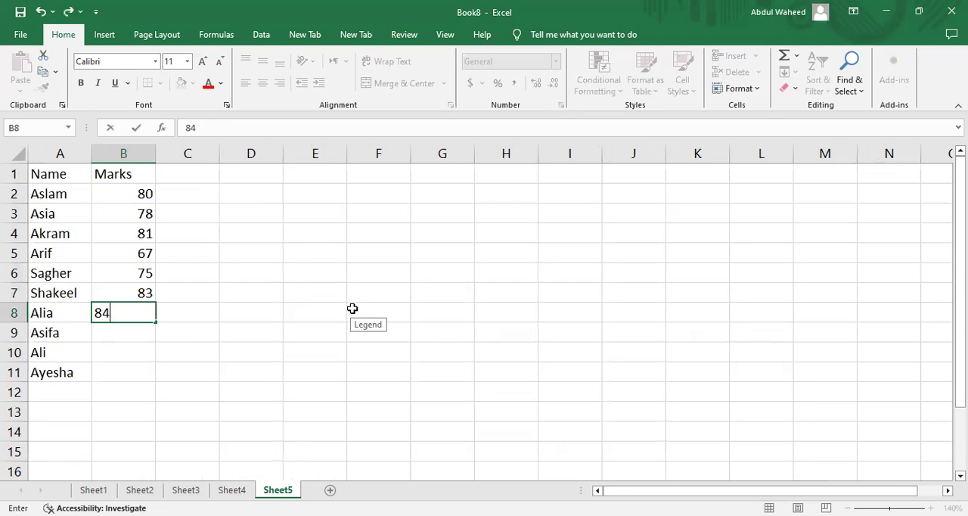
{"action": "key", "text": "Return"}
{"action": "type", "text": "90"}
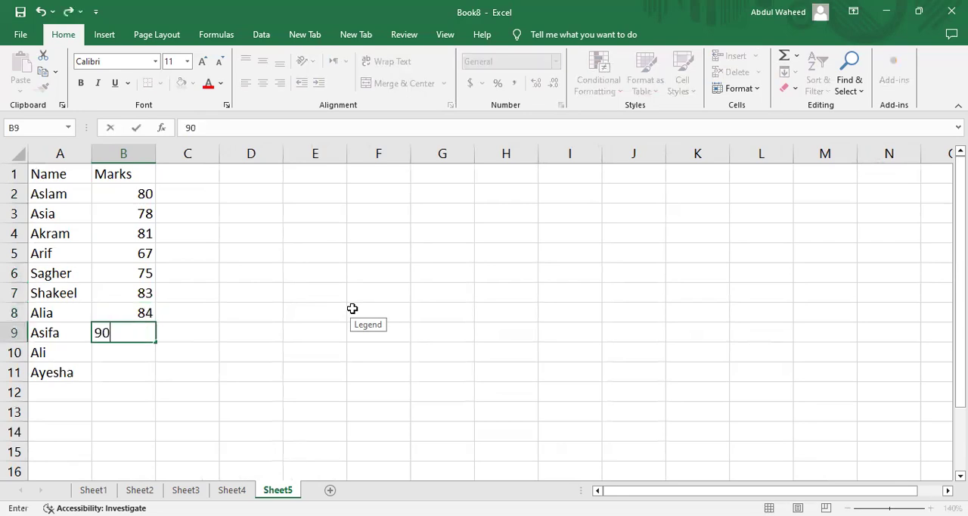
{"action": "key", "text": "Return"}
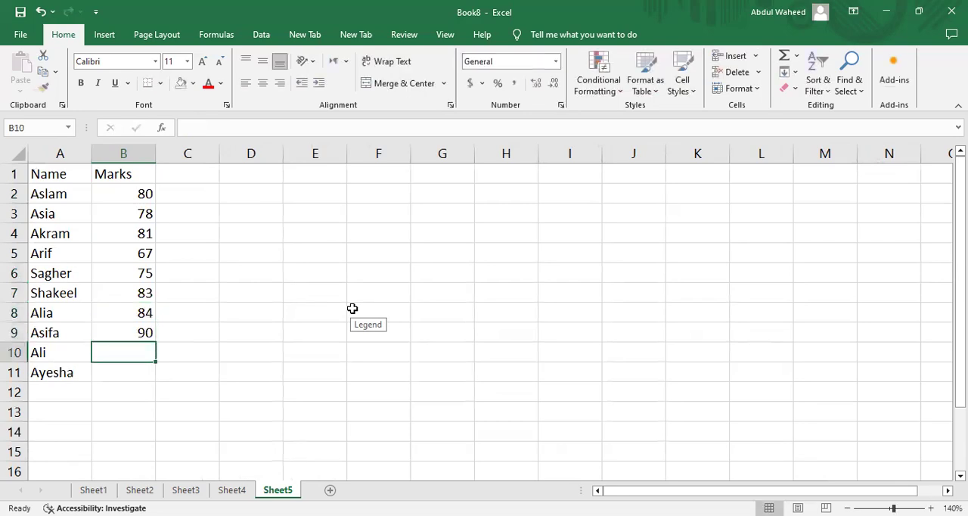
Enter the last two marks, 70 in cell B10 and 73 in cell B11.
{"action": "type", "text": "70"}
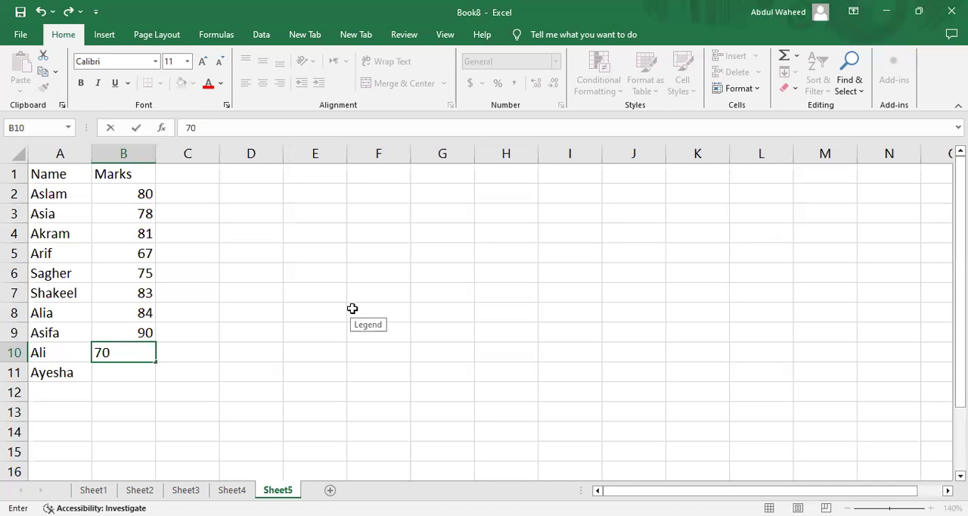
{"action": "type", "text": "7"}
{"action": "key", "text": "Return"}
{"action": "key", "text": "Up"}
{"action": "key", "text": "F2"}
{"action": "key", "text": "BackSpace"}
{"action": "key", "text": "Return"}
{"action": "type", "text": "7"}
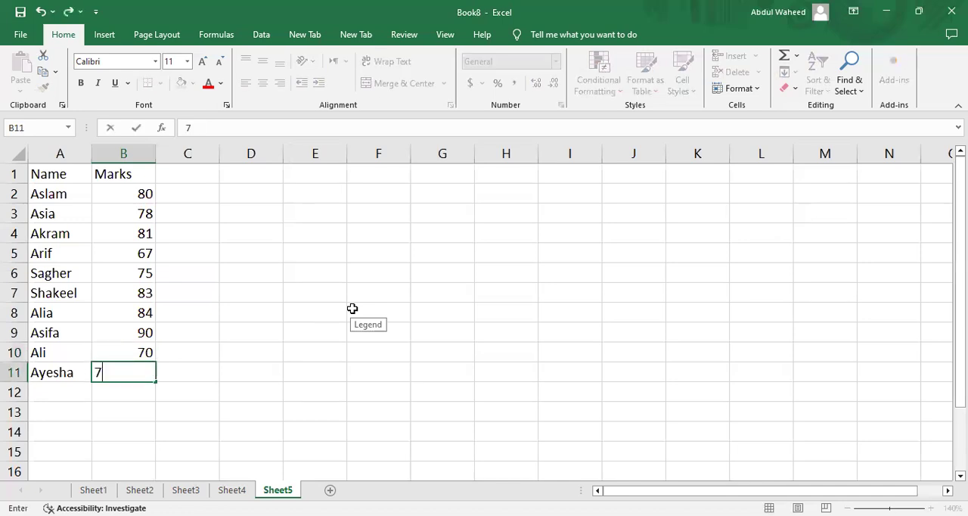
{"action": "type", "text": "3"}
{"action": "key", "text": "Tab"}
Insert a 2-D clustered column chart from the Name and Marks data in A1:B11.
{"action": "key", "text": "Up"}
{"action": "key", "text": "Up"}
{"action": "key", "text": "Up"}
{"action": "key", "text": "Up"}
{"action": "key", "text": "Up"}
{"action": "key", "text": "Up"}
{"action": "key", "text": "Up"}
{"action": "key", "text": "Up"}
{"action": "key", "text": "Up"}
{"action": "key", "text": "Up"}
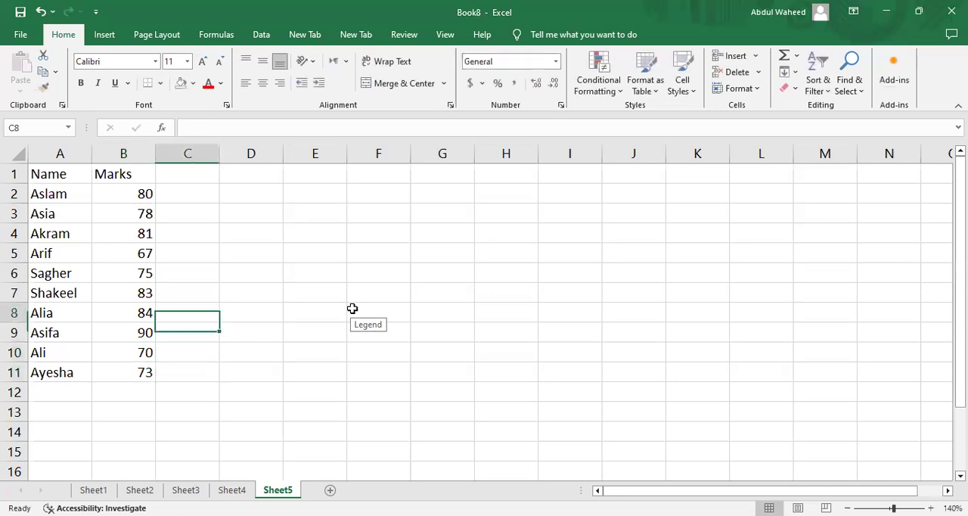
{"action": "key", "text": "Left"}
{"action": "key", "text": "Left"}
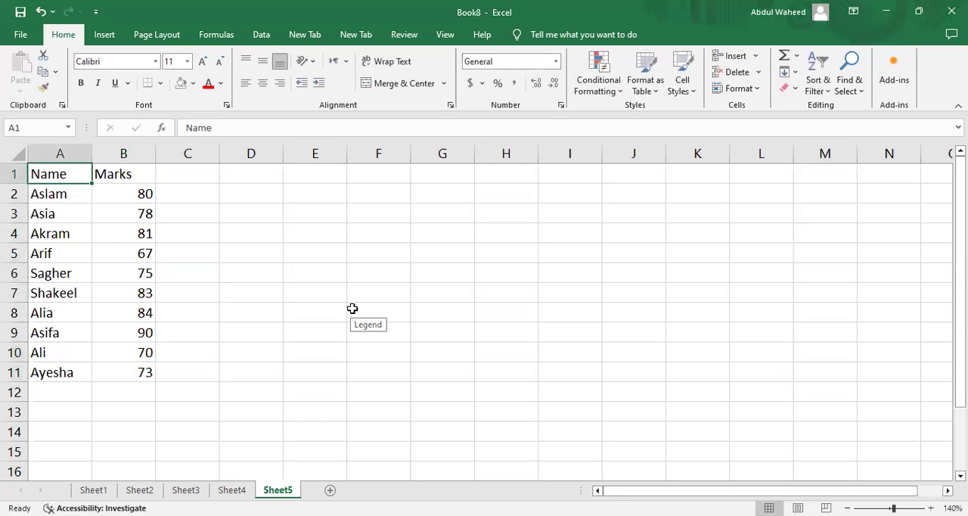
{"action": "key", "text": "shift+Down"}
{"action": "key", "text": "shift+Down"}
{"action": "key", "text": "shift+Down"}
{"action": "key", "text": "shift+Down"}
{"action": "key", "text": "shift+Down"}
{"action": "key", "text": "shift+Down"}
{"action": "key", "text": "shift+Down"}
{"action": "key", "text": "shift+Down"}
{"action": "key", "text": "shift+Down"}
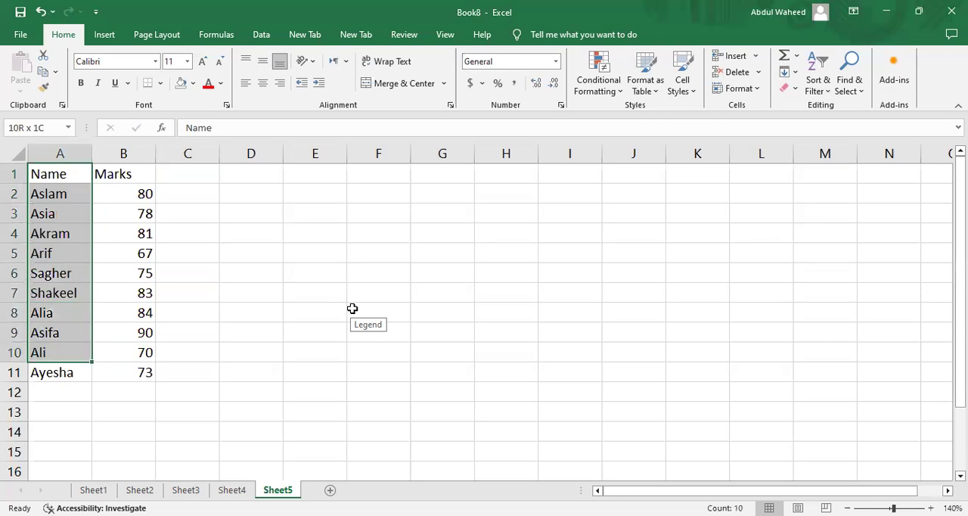
{"action": "key", "text": "shift+Down"}
{"action": "key", "text": "shift+Right"}
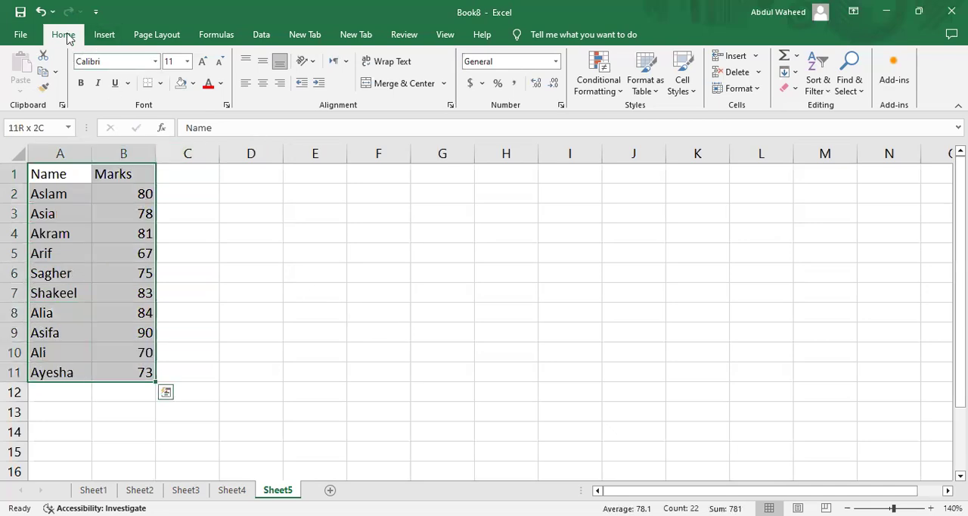
{"action": "left_click", "coordinate": [105, 37]}
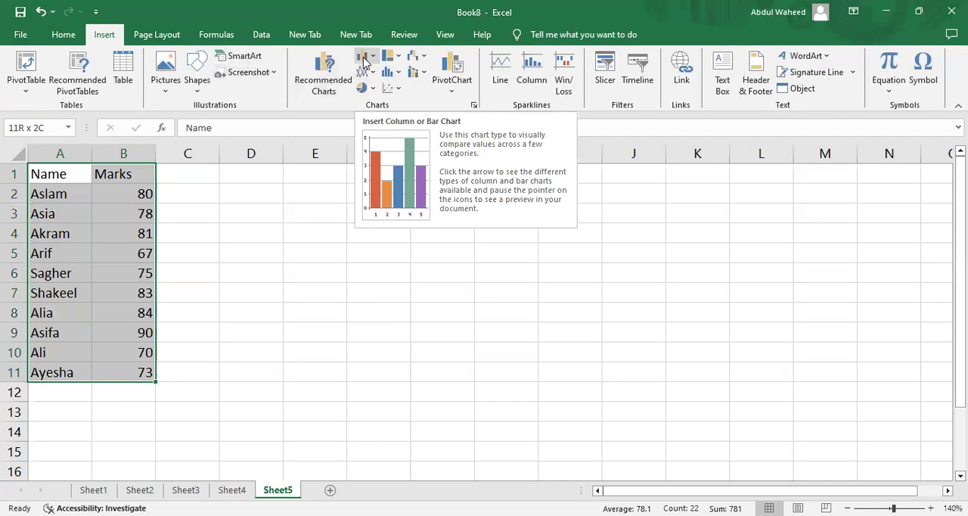
{"action": "left_click", "coordinate": [365, 61]}
{"action": "left_click", "coordinate": [376, 89]}
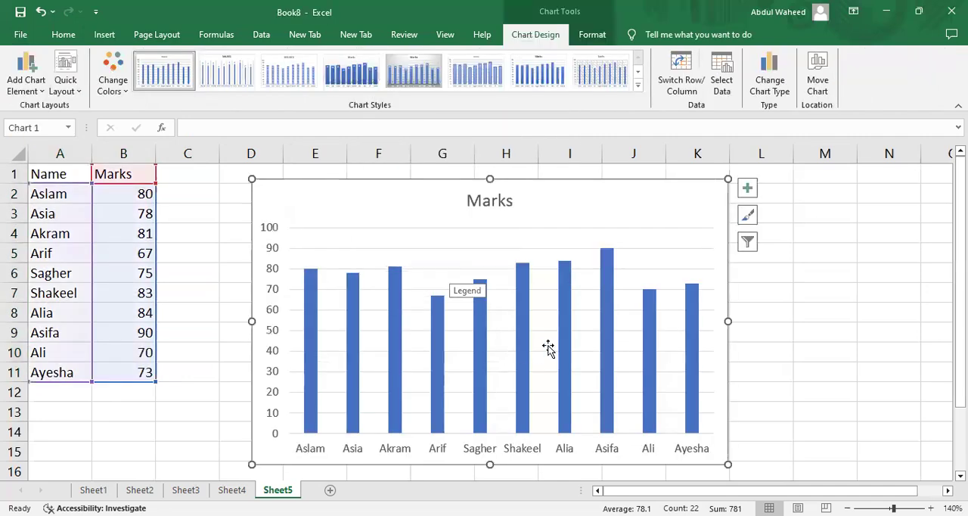
Change the chart title to "Simple Bar Chart showing Marks".
{"action": "left_click", "coordinate": [493, 202]}
{"action": "double_click", "coordinate": [469, 201]}
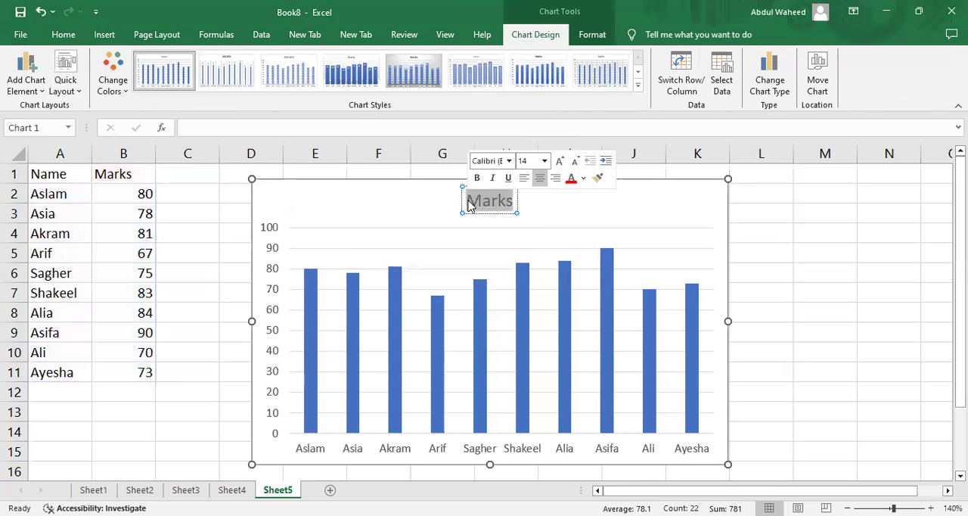
{"action": "left_click", "coordinate": [469, 201]}
{"action": "type", "text": "Simple Bar Chart showing"}
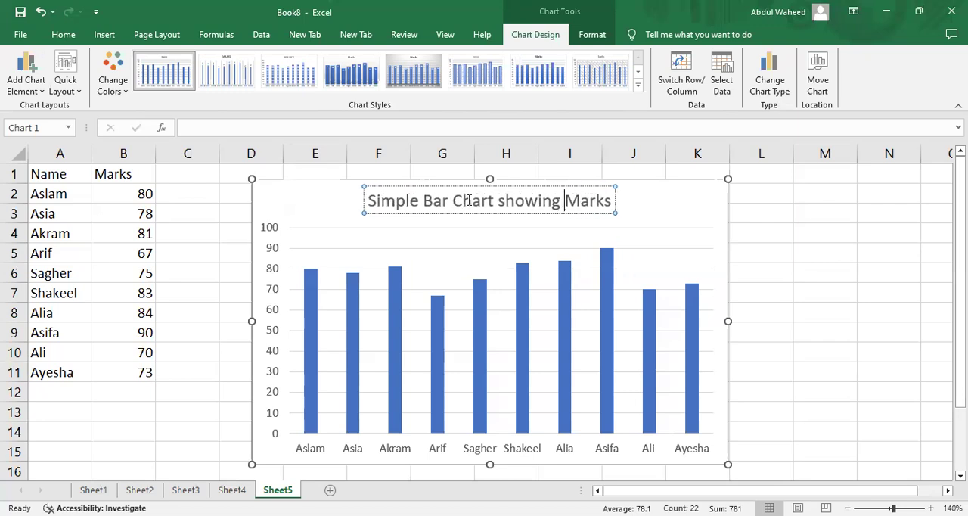
Extend the chart title to "Simple Bar Chart showing Marks of students".
{"action": "key", "text": "Right"}
{"action": "key", "text": "Right"}
{"action": "type", "text": "of students"}
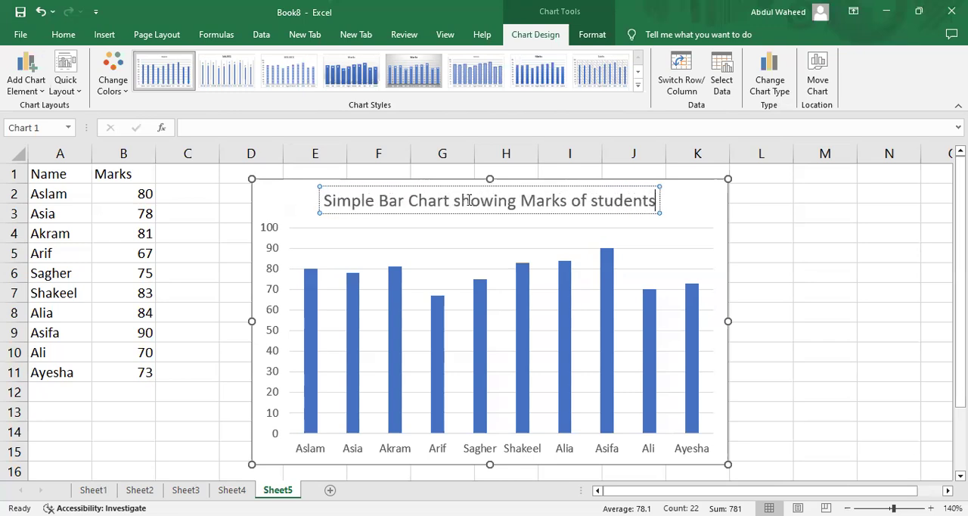
{"action": "left_click", "coordinate": [776, 257]}
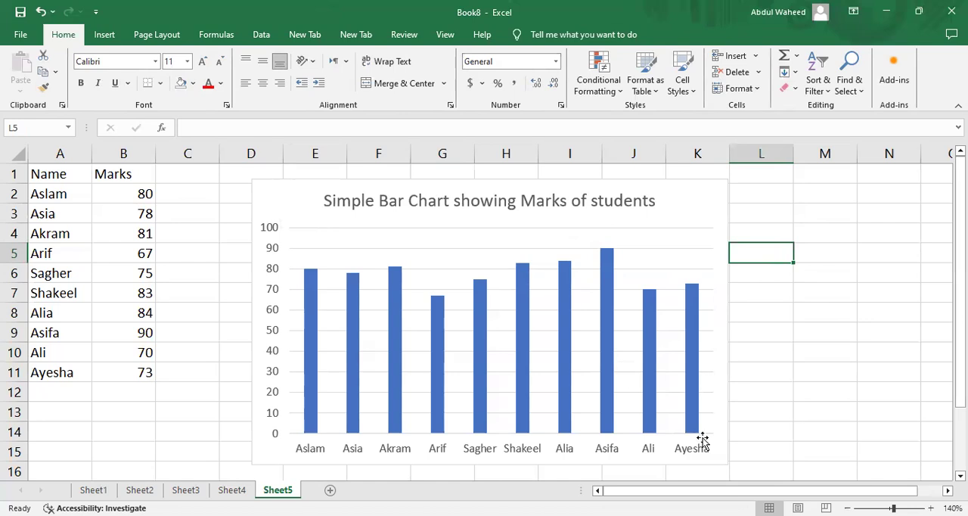
Add a primary vertical axis title to the chart reading "Marks out of 100".
{"action": "left_click", "coordinate": [683, 203]}
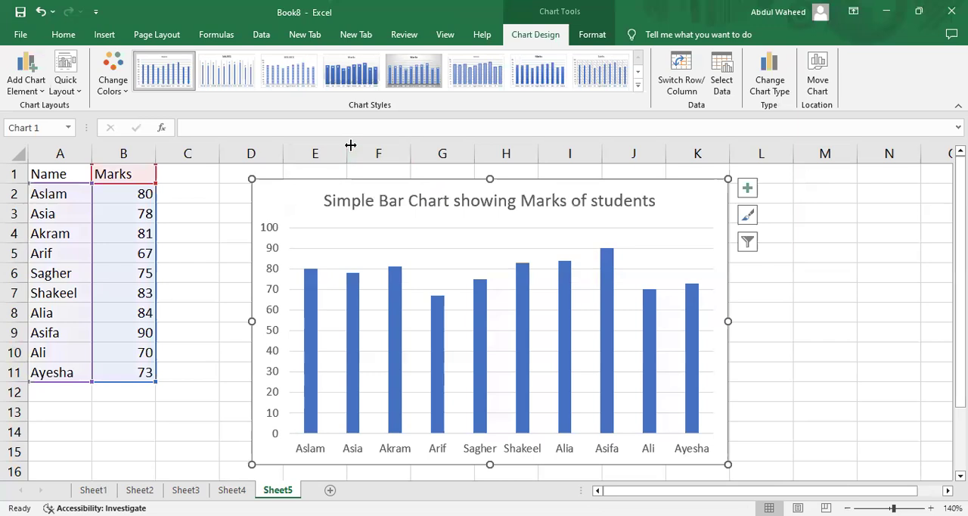
{"action": "left_click", "coordinate": [41, 91]}
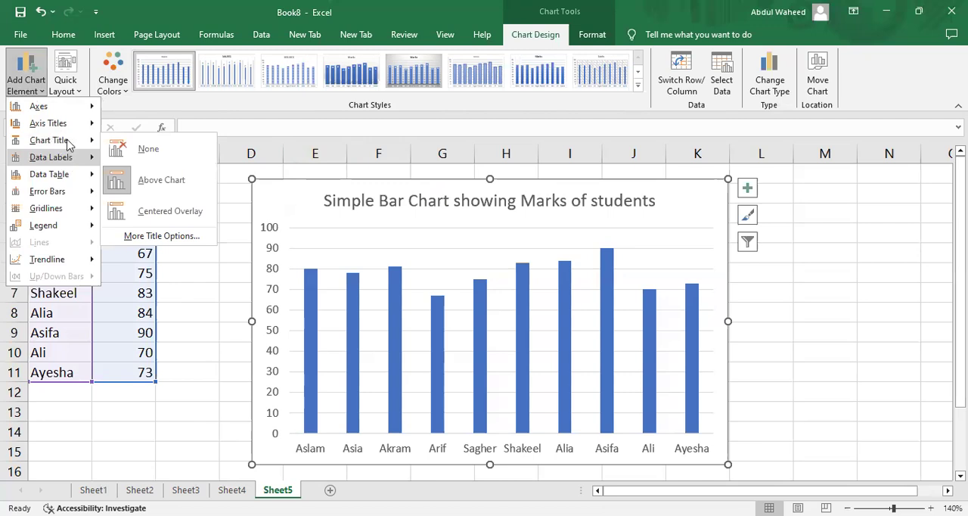
{"action": "mouse_move", "coordinate": [87, 125]}
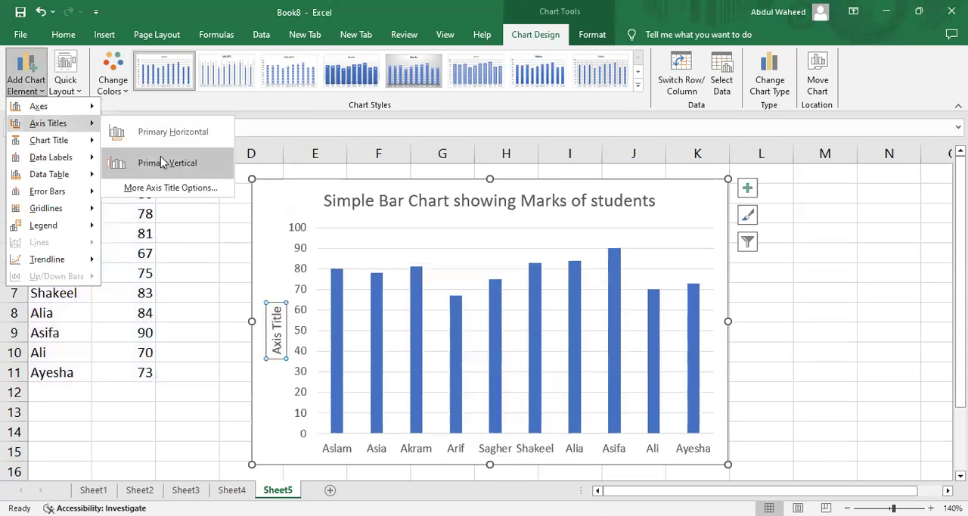
{"action": "left_click", "coordinate": [161, 156]}
{"action": "triple_click", "coordinate": [275, 348]}
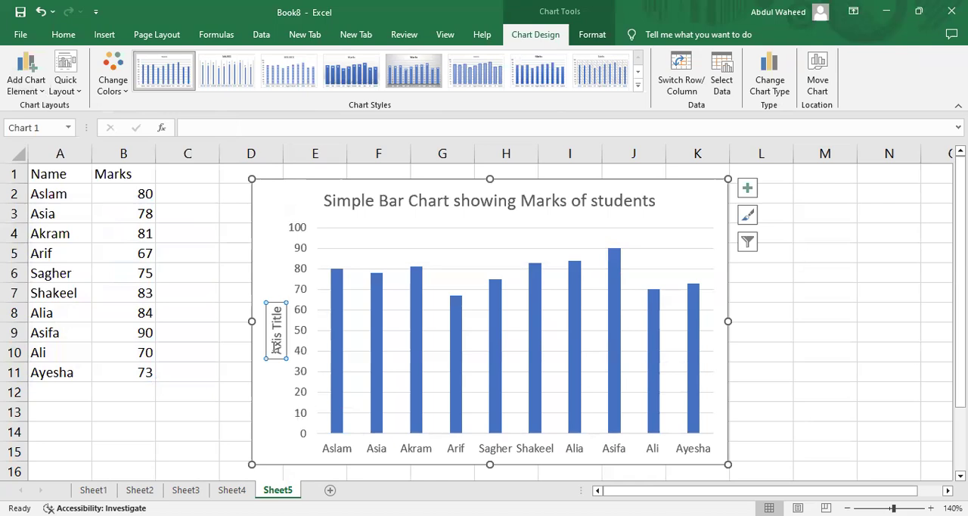
{"action": "type", "text": "Ma"}
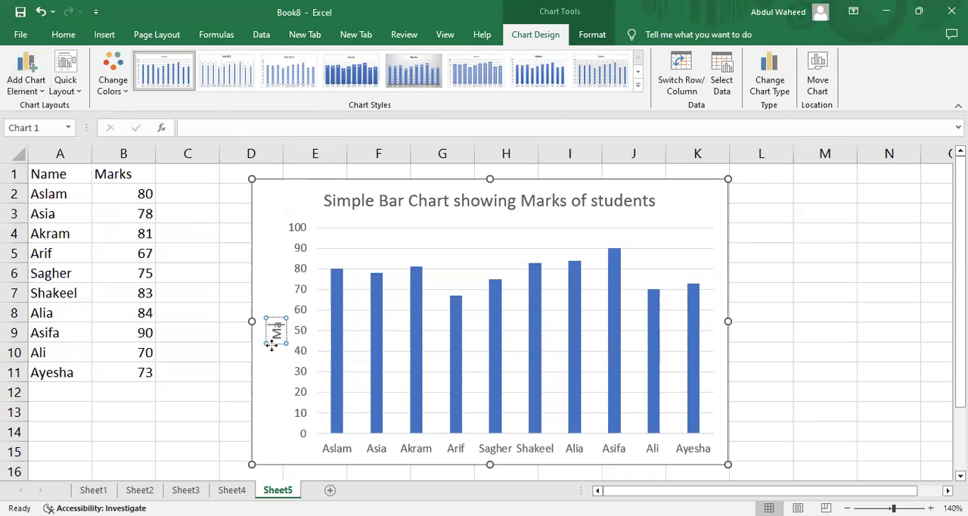
{"action": "type", "text": "rks out of 100"}
{"action": "left_click", "coordinate": [882, 288]}
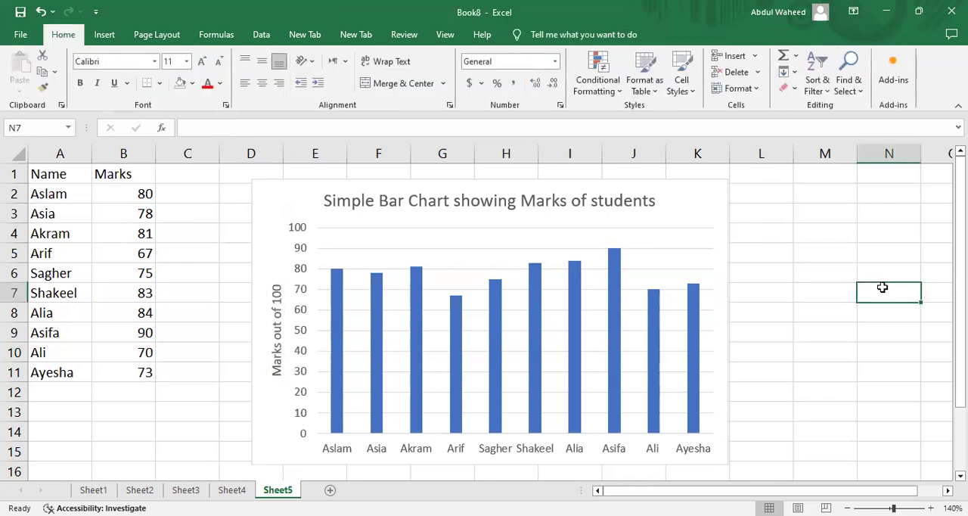
Shift the chart slightly down and to the right and make it a little smaller, leaving the chart deselected.
{"action": "left_click", "coordinate": [277, 192]}
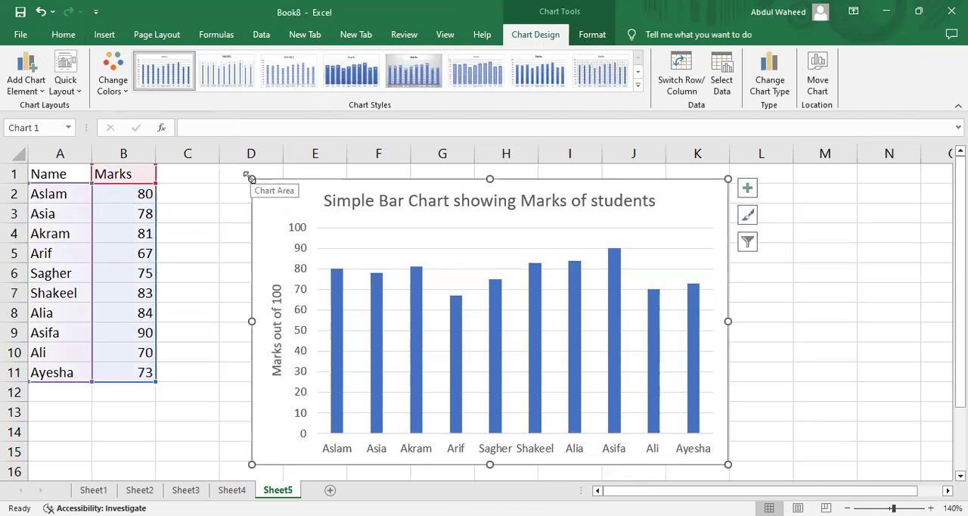
{"action": "double_click", "coordinate": [259, 189]}
{"action": "left_click_drag", "start_coordinate": [252, 183], "coordinate": [260, 191]}
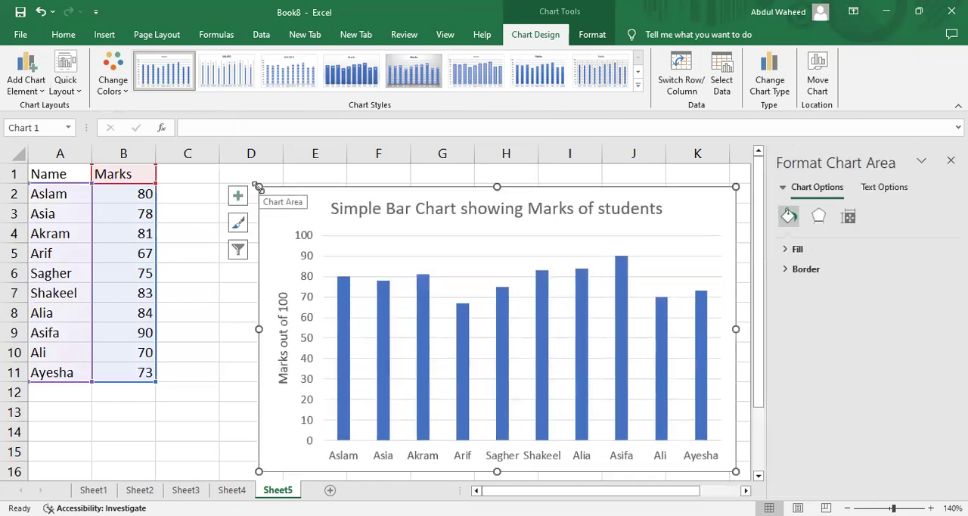
{"action": "left_click_drag", "start_coordinate": [257, 188], "coordinate": [293, 221]}
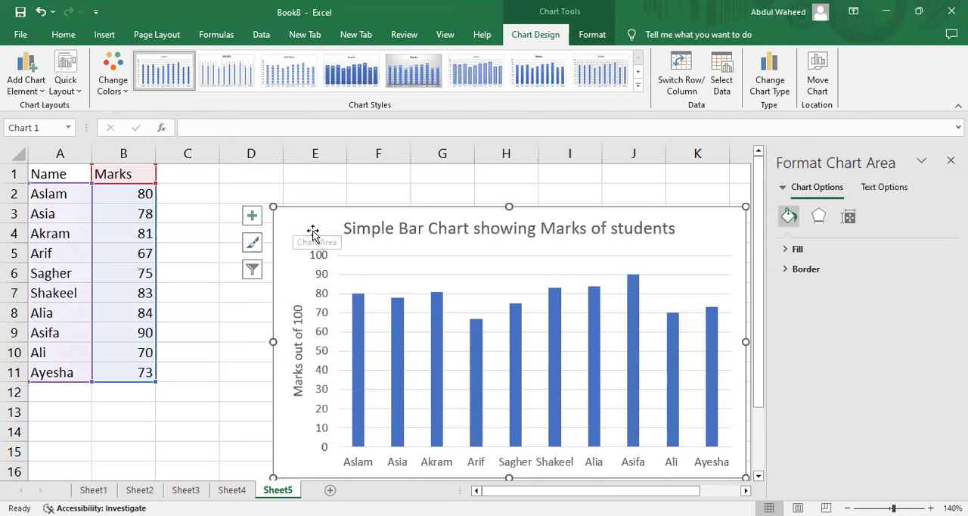
{"action": "left_click", "coordinate": [950, 160]}
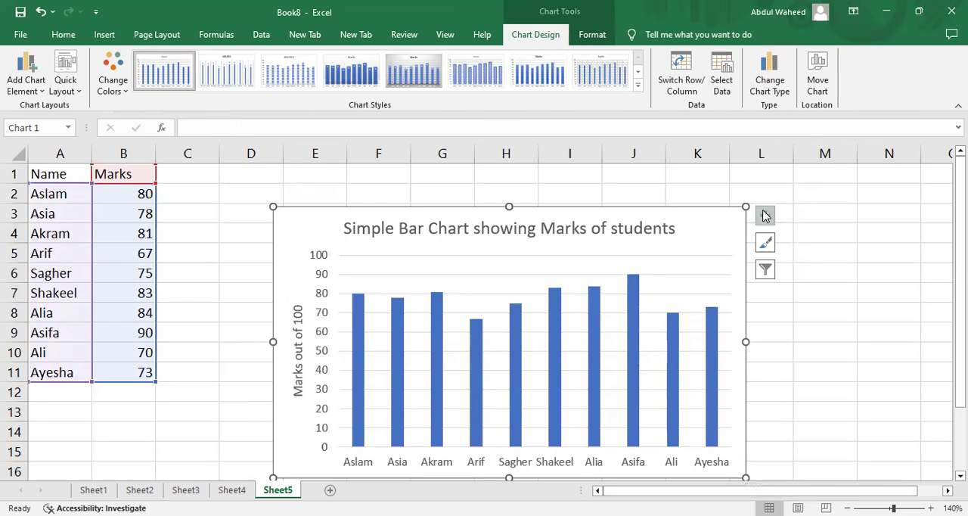
{"action": "left_click_drag", "start_coordinate": [745, 201], "coordinate": [700, 212]}
{"action": "left_click", "coordinate": [698, 211]}
{"action": "left_click", "coordinate": [824, 253]}
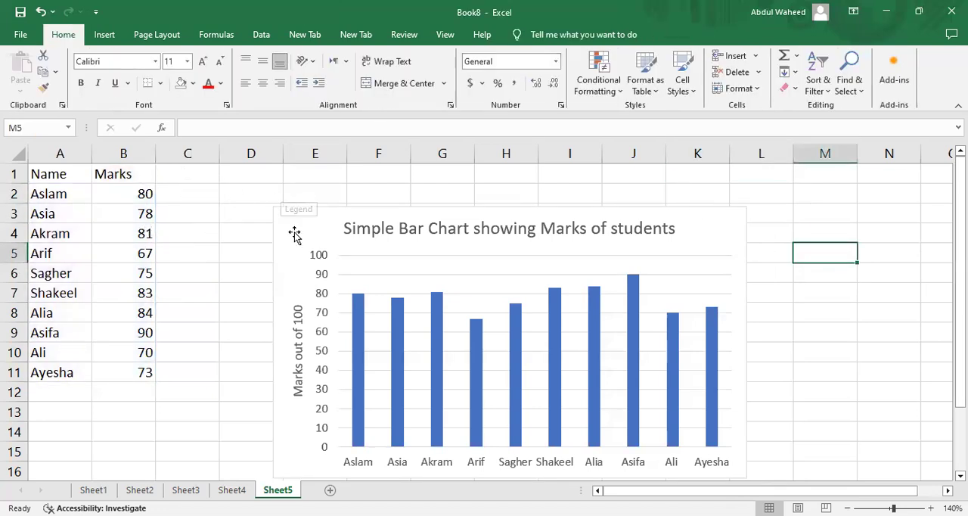
{"action": "left_click", "coordinate": [46, 174]}
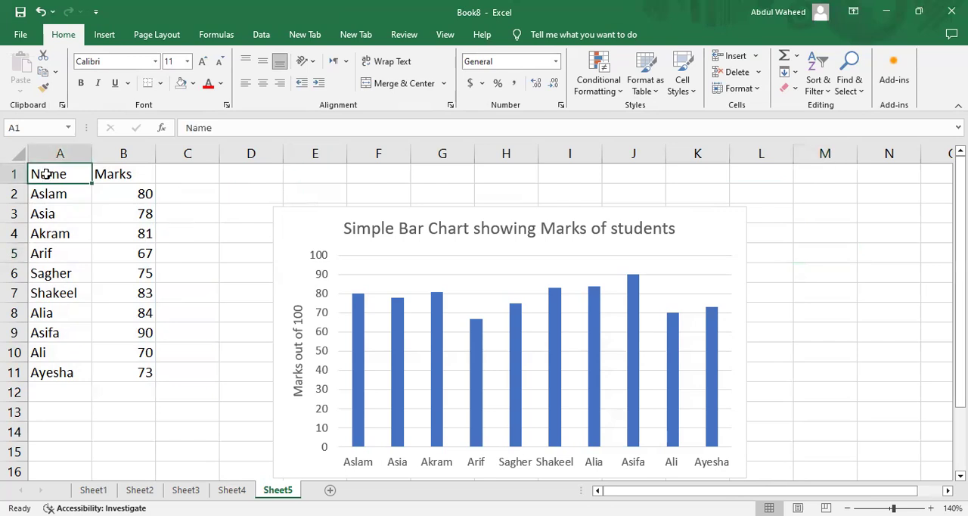
{"action": "key", "text": "shift+Down"}
{"action": "key", "text": "shift+Down"}
{"action": "key", "text": "shift+Down"}
{"action": "key", "text": "shift+Down"}
{"action": "key", "text": "shift+Down"}
{"action": "key", "text": "shift+Down"}
{"action": "key", "text": "shift+Down"}
{"action": "key", "text": "shift+Down"}
{"action": "key", "text": "shift+Down"}
{"action": "key", "text": "shift+Down"}
{"action": "key", "text": "shift+Down"}
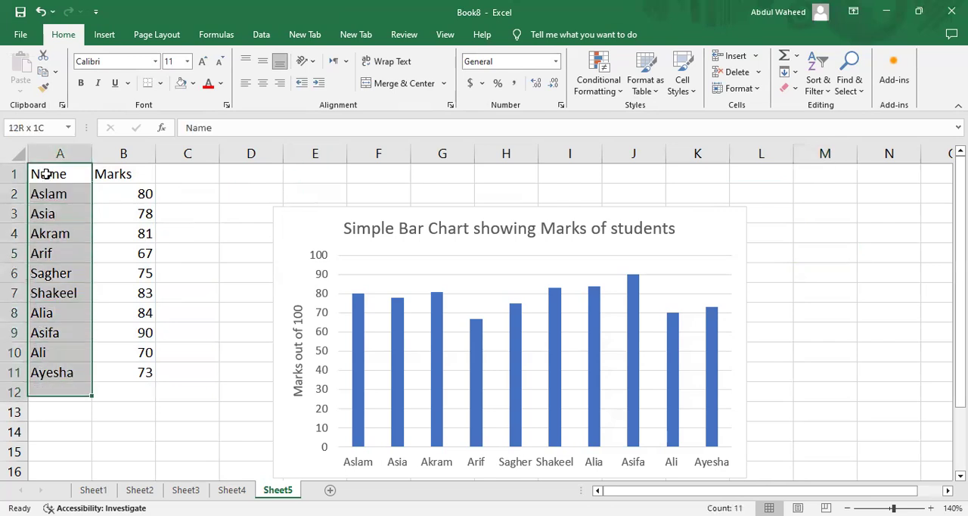
Replace the Marks header in cell B1 with "FSQM-516".
{"action": "left_click", "coordinate": [46, 174]}
{"action": "key", "text": "Right"}
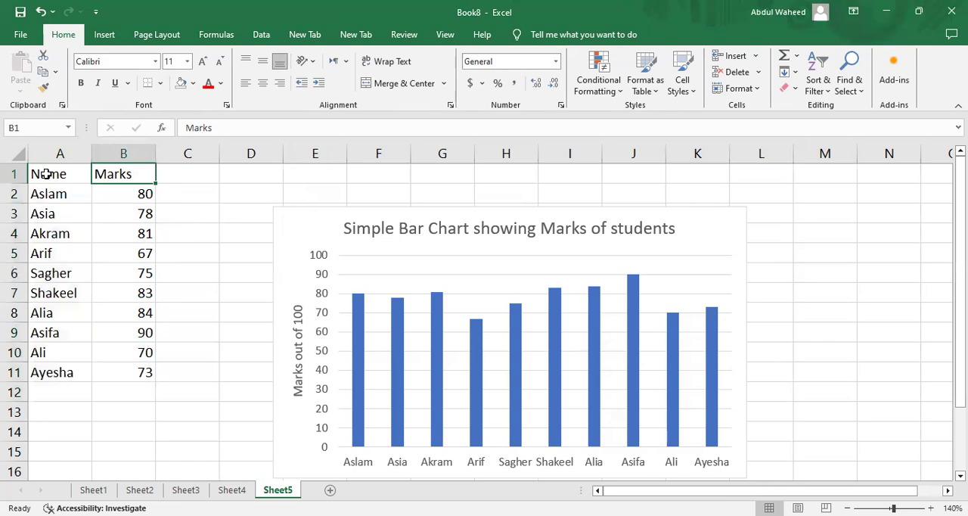
{"action": "type", "text": "Sub"}
{"action": "key", "text": "BackSpace"}
{"action": "key", "text": "BackSpace"}
{"action": "key", "text": "BackSpace"}
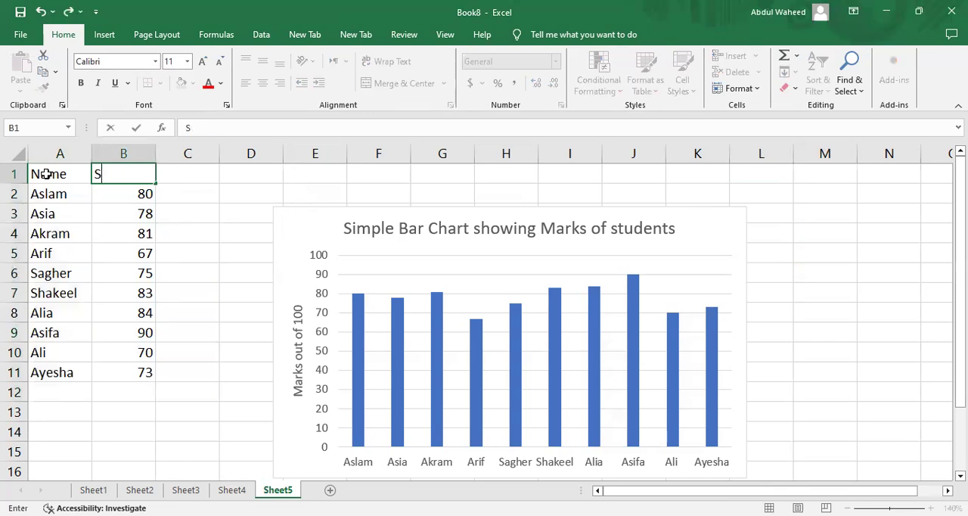
{"action": "type", "text": "FSQM-516"}
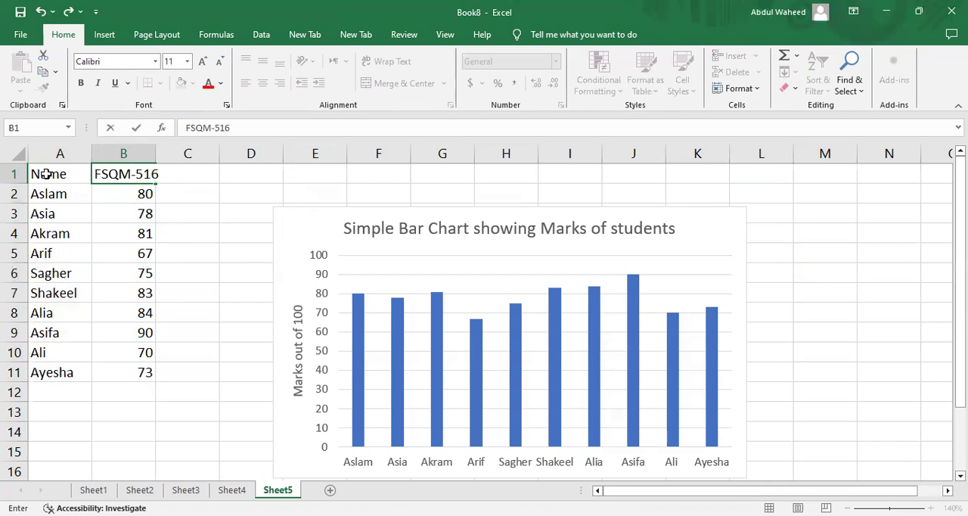
{"action": "key", "text": "Tab"}
Enter the header "FSQM-518" in cell C1 and fit the widths of columns B and C to their contents.
{"action": "type", "text": "FSQ"}
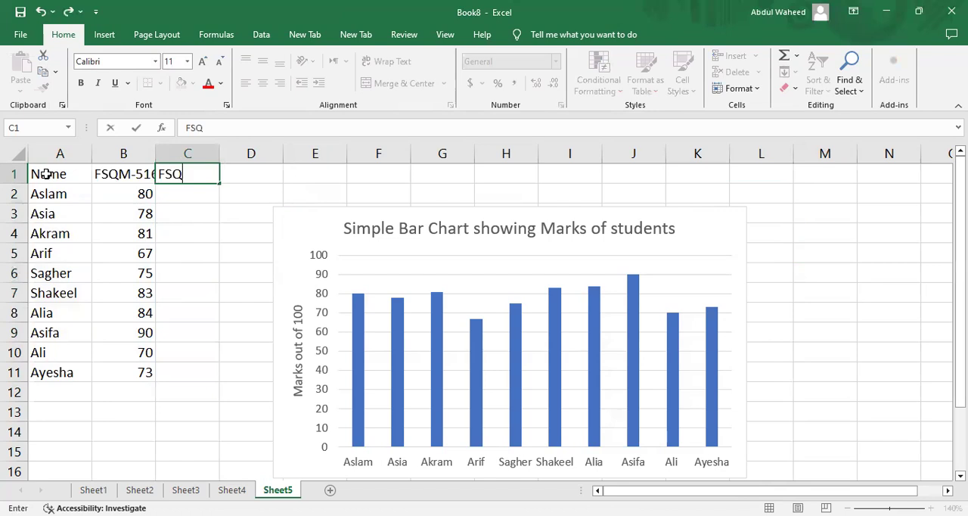
{"action": "type", "text": "M-518"}
{"action": "key", "text": "Return"}
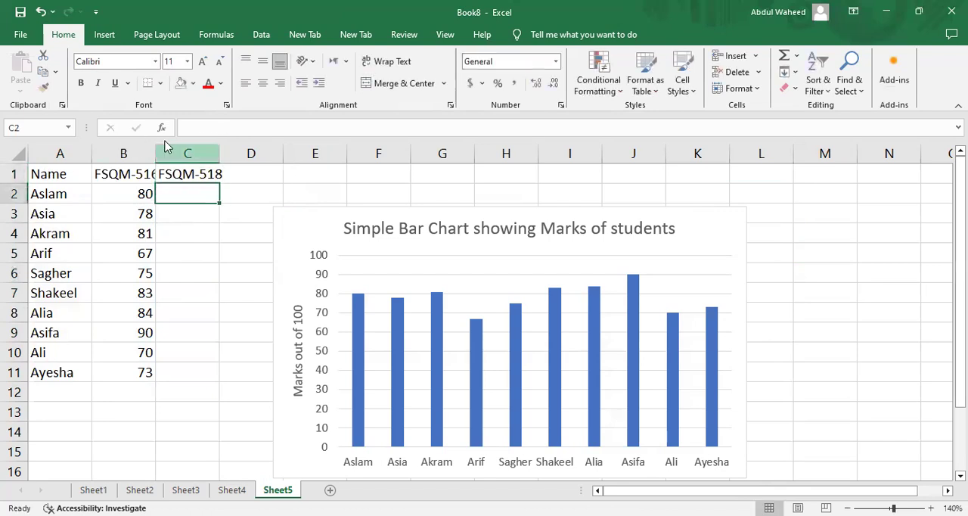
{"action": "double_click", "coordinate": [154, 146]}
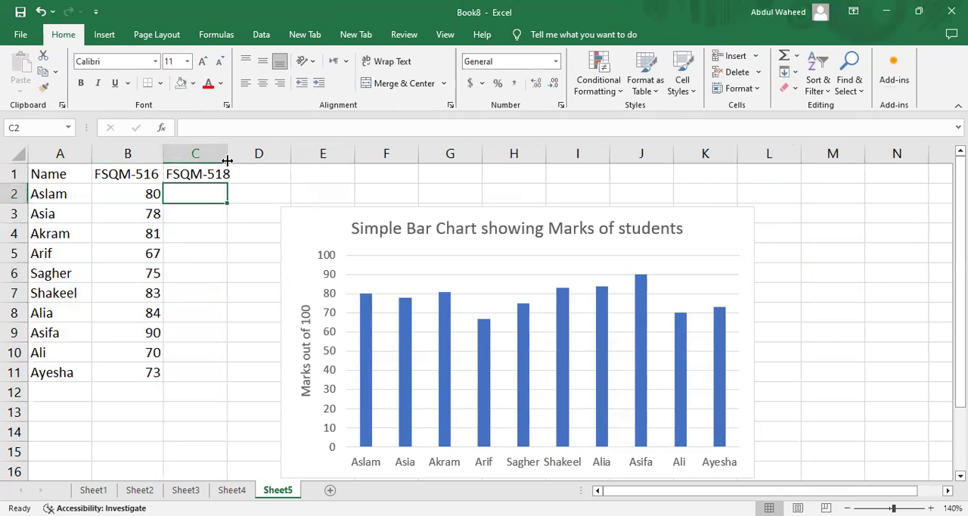
{"action": "double_click", "coordinate": [227, 161]}
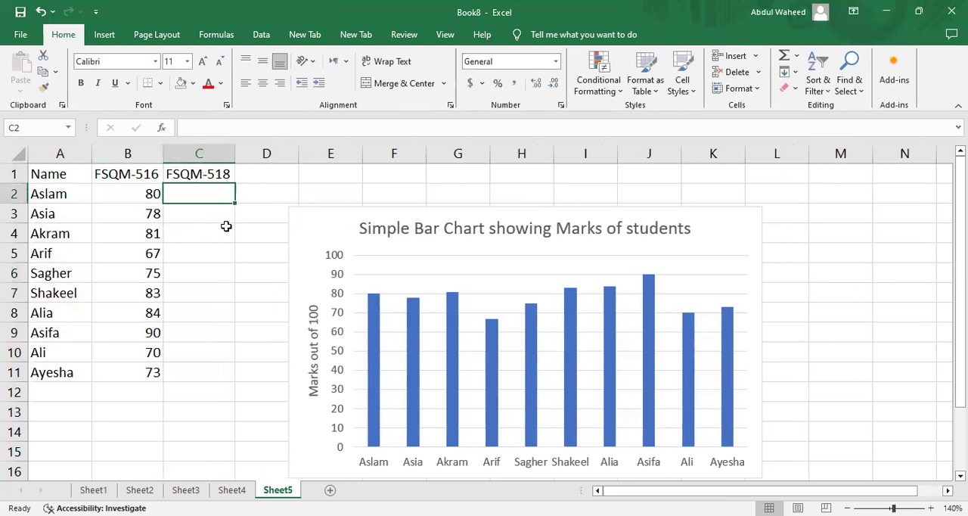
Fill cells C2:C6 with FSQM-518 marks, including 82 in C2, 90 in C3, 77 in C5 and 80 in C6.
{"action": "type", "text": "82"}
{"action": "key", "text": "Return"}
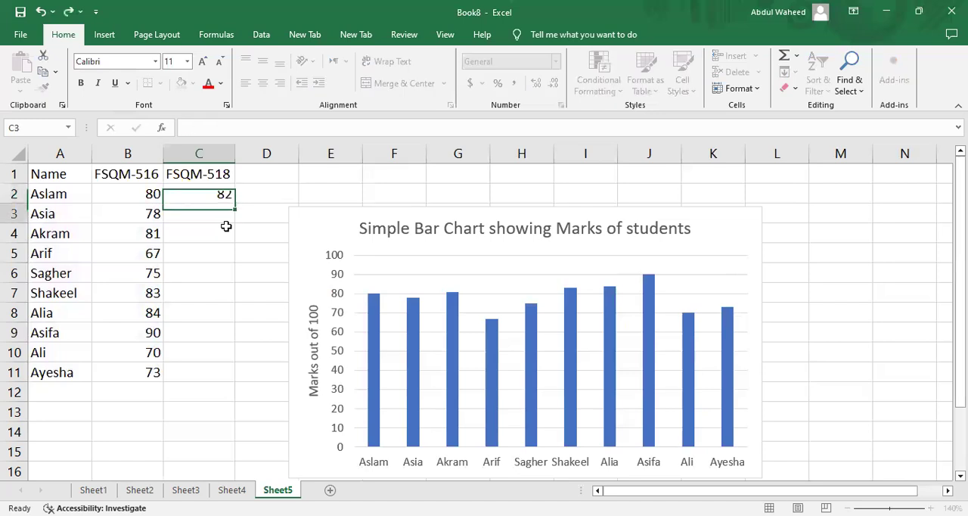
{"action": "type", "text": "90"}
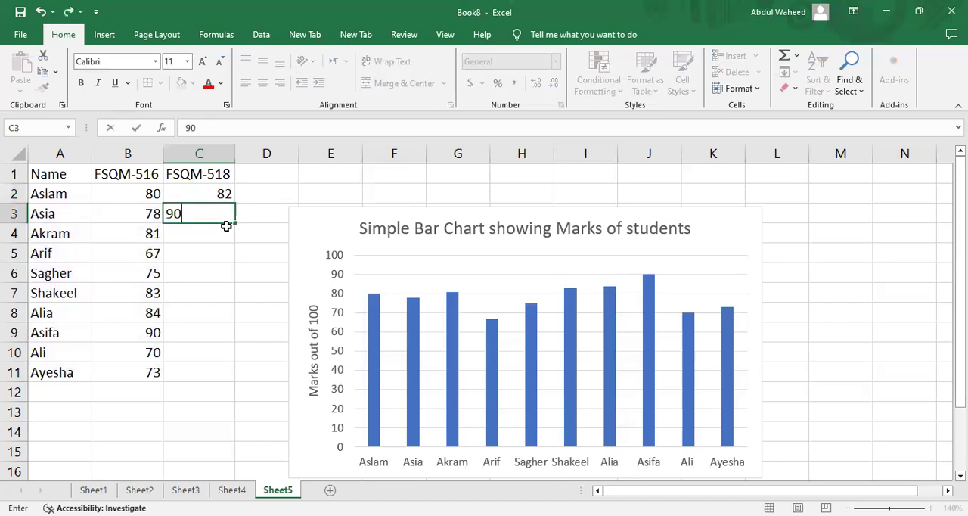
{"action": "key", "text": "Return"}
{"action": "type", "text": "73"}
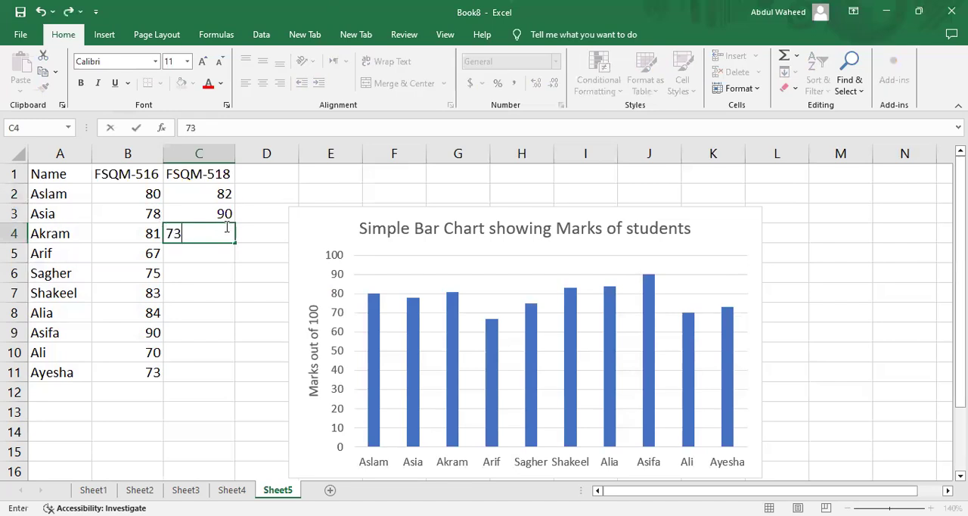
{"action": "key", "text": "Return"}
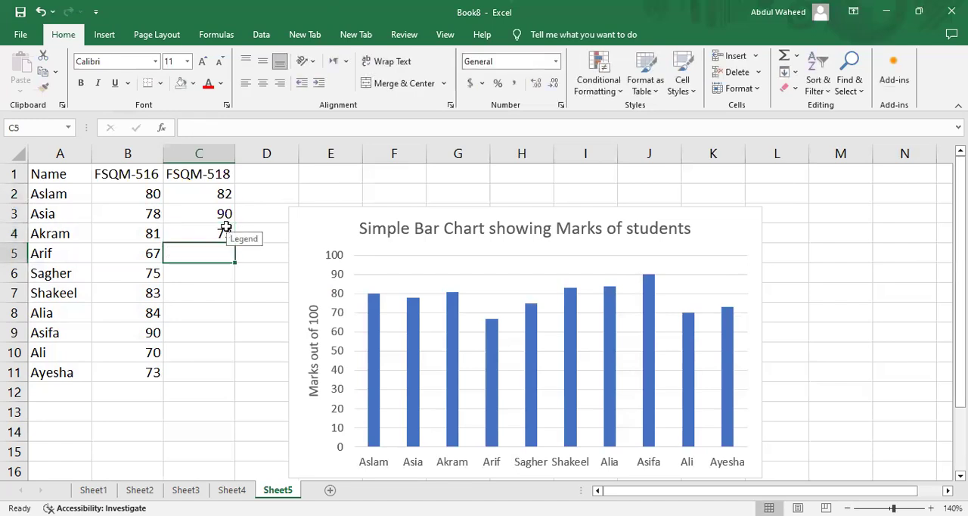
{"action": "type", "text": "77"}
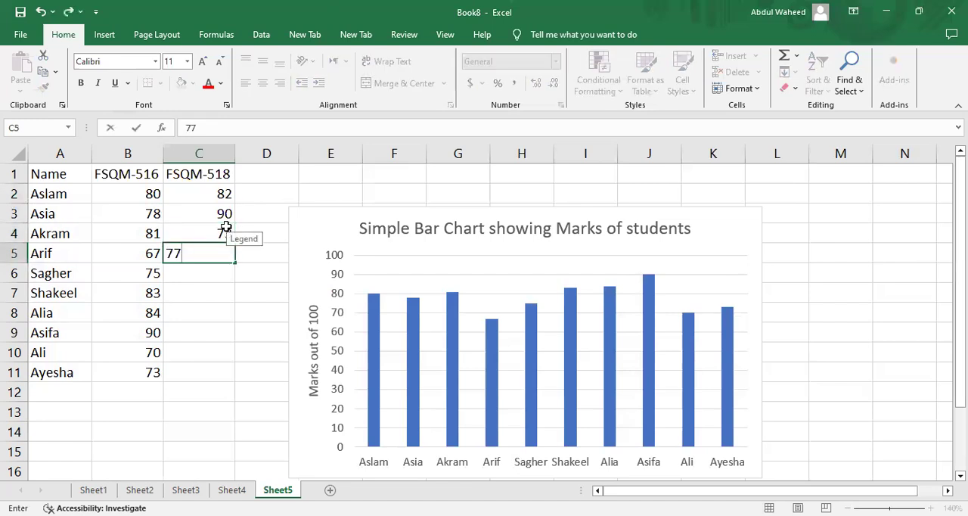
{"action": "key", "text": "Return"}
{"action": "type", "text": "80"}
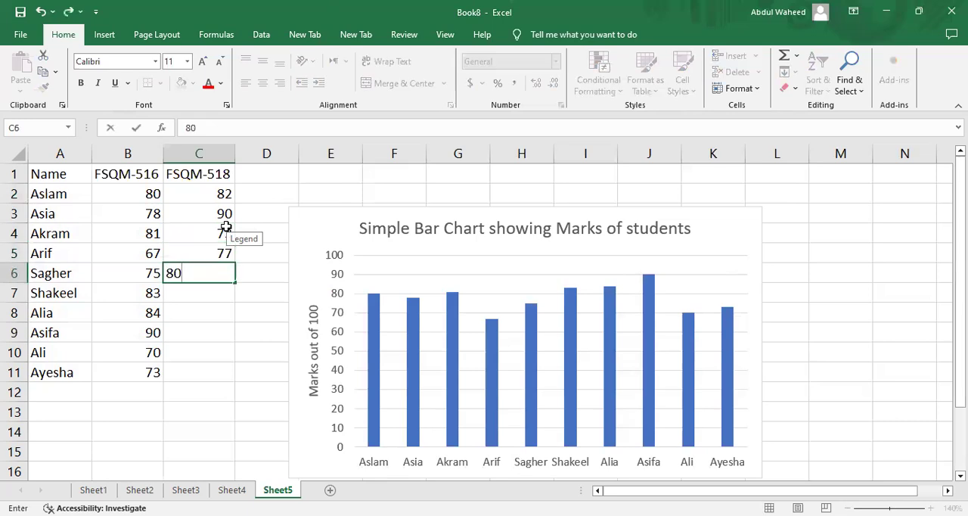
{"action": "key", "text": "Return"}
Enter the remaining FSQM-518 marks 80, 76, 82, 76 and 77 in cells C7:C11.
{"action": "type", "text": "80"}
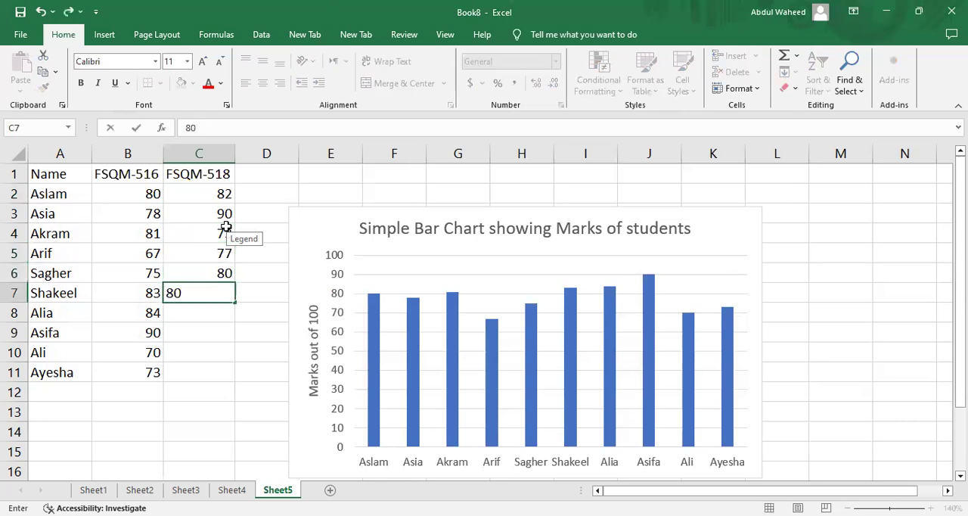
{"action": "key", "text": "Return"}
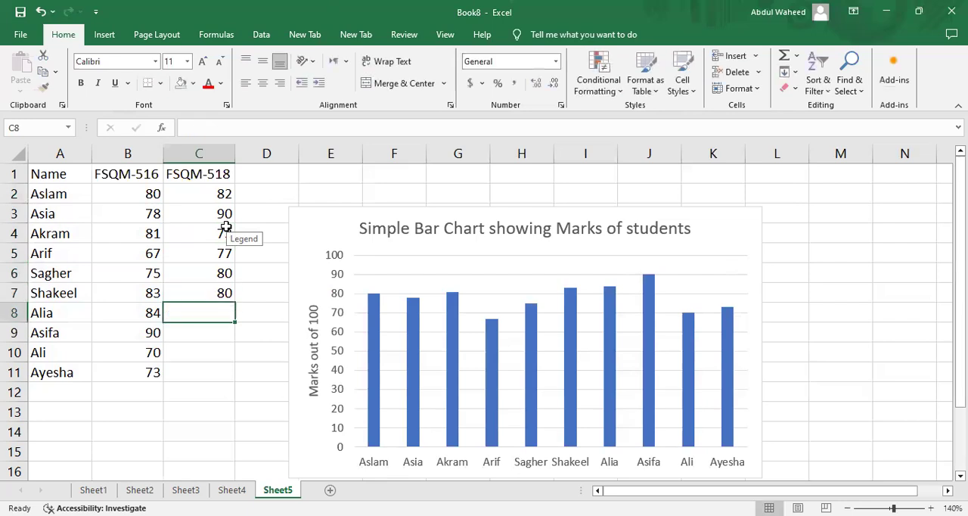
{"action": "type", "text": "76"}
{"action": "key", "text": "Return"}
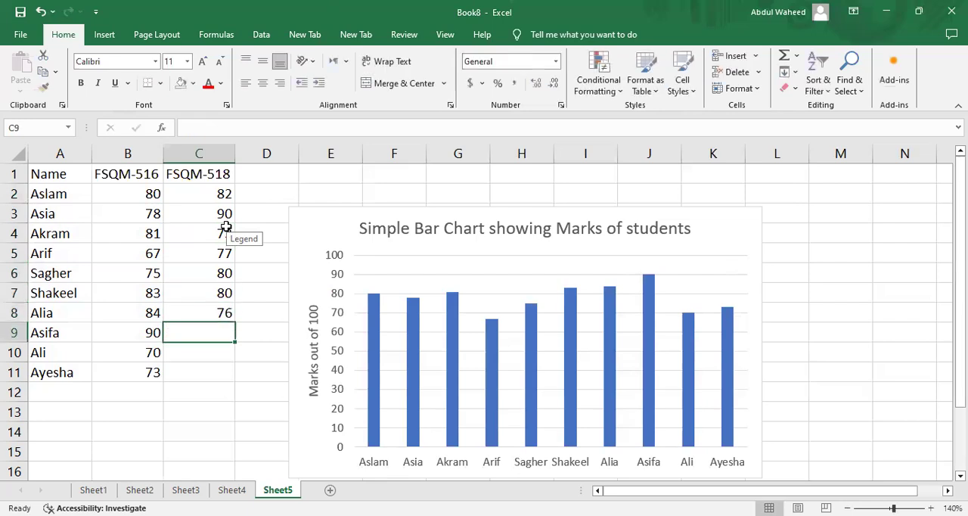
{"action": "type", "text": "82"}
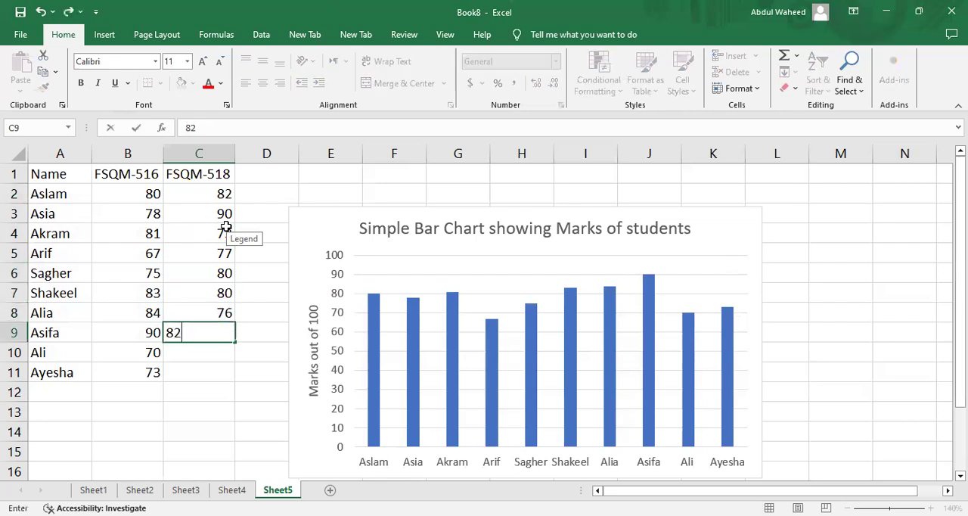
{"action": "key", "text": "Return"}
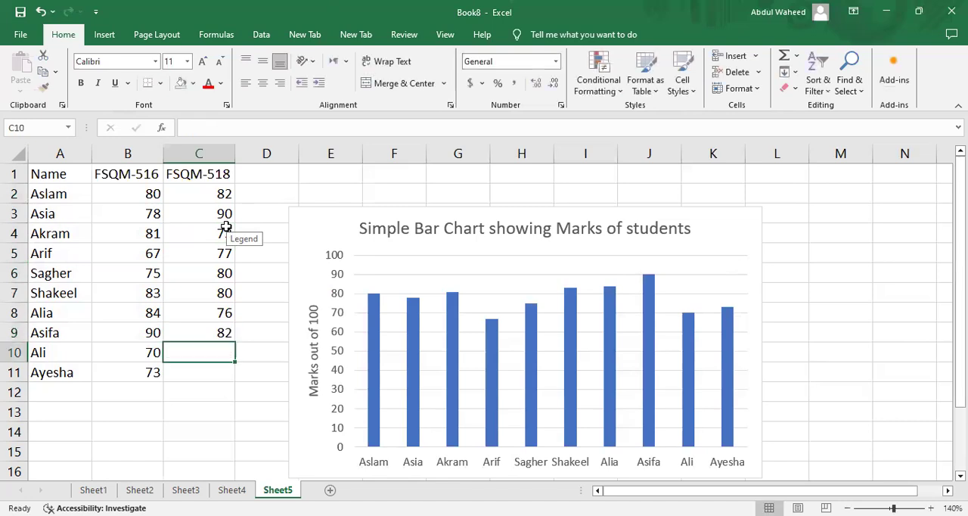
{"action": "type", "text": "76"}
{"action": "key", "text": "Return"}
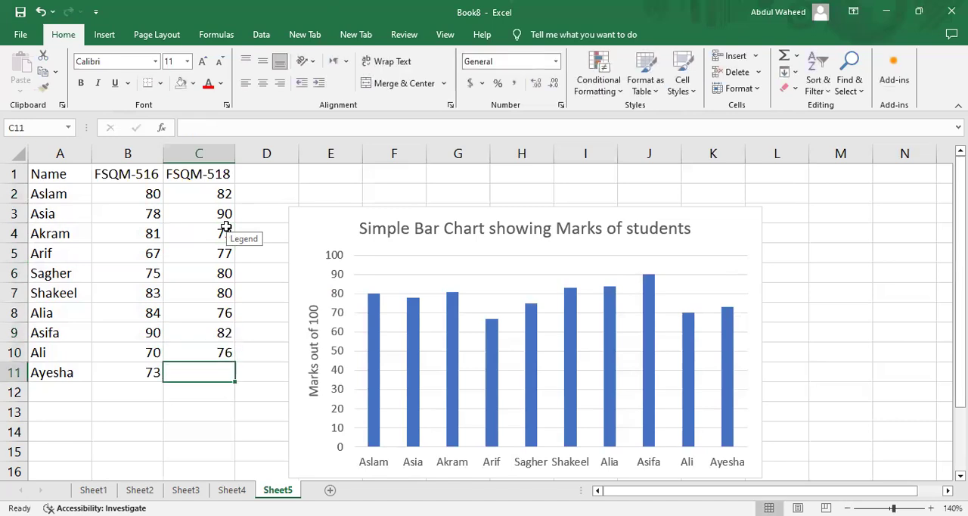
{"action": "type", "text": "77"}
{"action": "key", "text": "Up"}
{"action": "key", "text": "Up"}
{"action": "key", "text": "Up"}
{"action": "key", "text": "Up"}
{"action": "key", "text": "Up"}
{"action": "key", "text": "Up"}
{"action": "key", "text": "Up"}
{"action": "key", "text": "Up"}
{"action": "key", "text": "Up"}
{"action": "key", "text": "Up"}
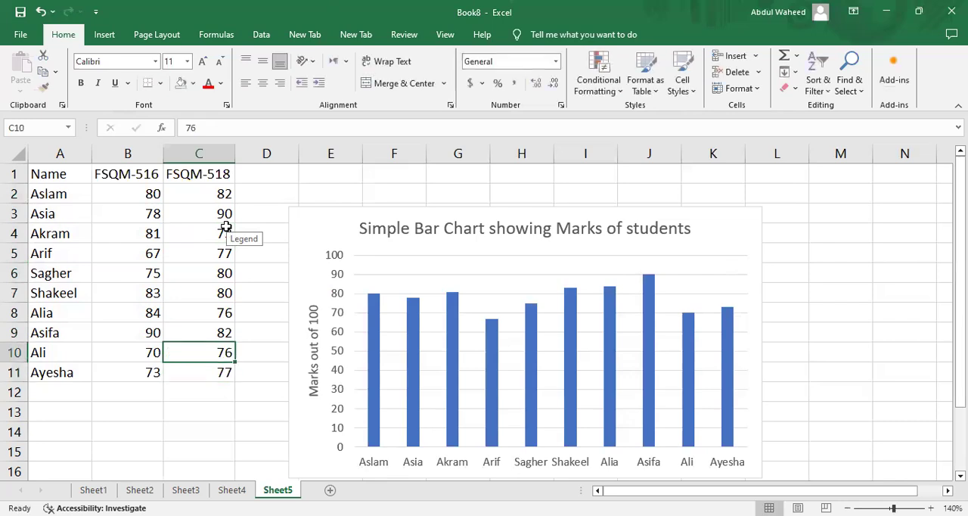
Insert a 2-D clustered column chart from the names and both subjects' marks in A1:C11.
{"action": "key", "text": "Left"}
{"action": "key", "text": "Left"}
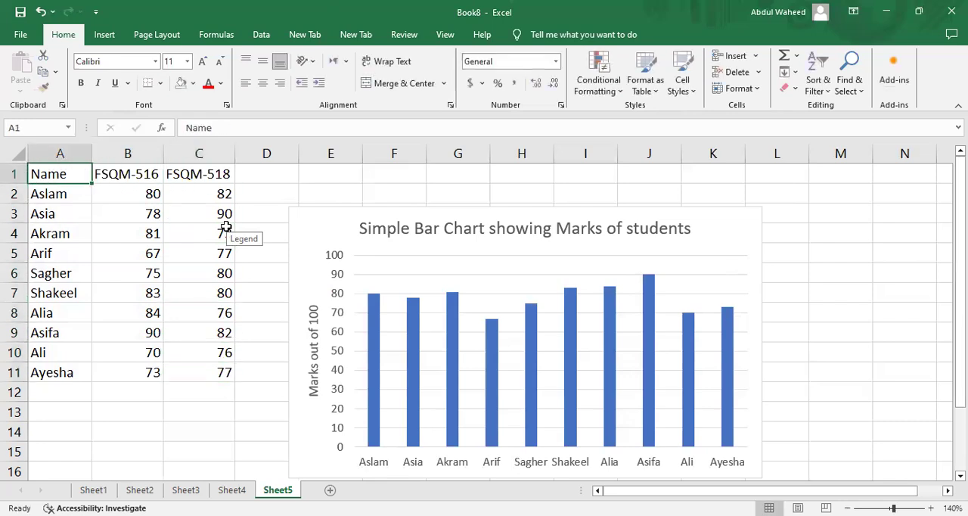
{"action": "key", "text": "shift+Down"}
{"action": "key", "text": "shift+Down"}
{"action": "key", "text": "shift+Down"}
{"action": "key", "text": "shift+Down"}
{"action": "key", "text": "shift+Down"}
{"action": "key", "text": "shift+Down"}
{"action": "key", "text": "shift+Down"}
{"action": "key", "text": "shift+Down"}
{"action": "key", "text": "shift+Down"}
{"action": "key", "text": "shift+Down"}
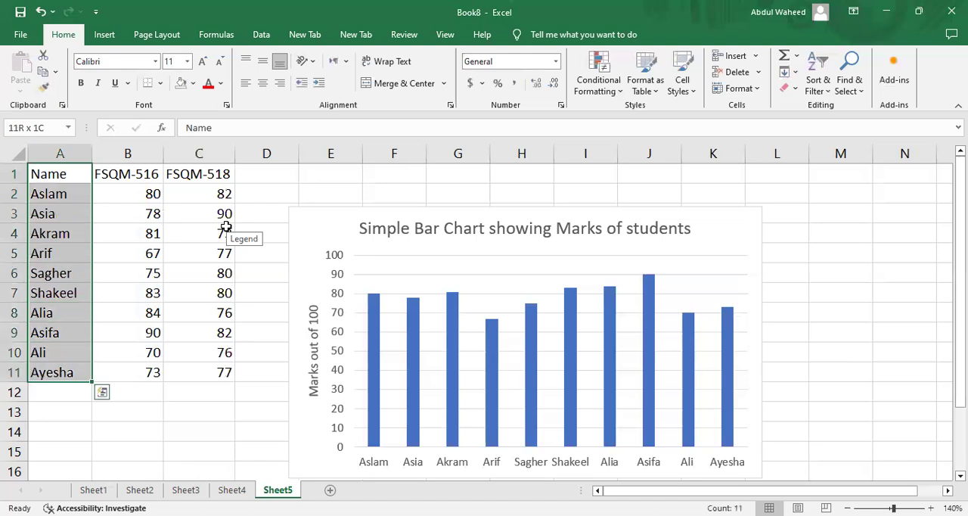
{"action": "key", "text": "shift+Right"}
{"action": "key", "text": "shift+Right"}
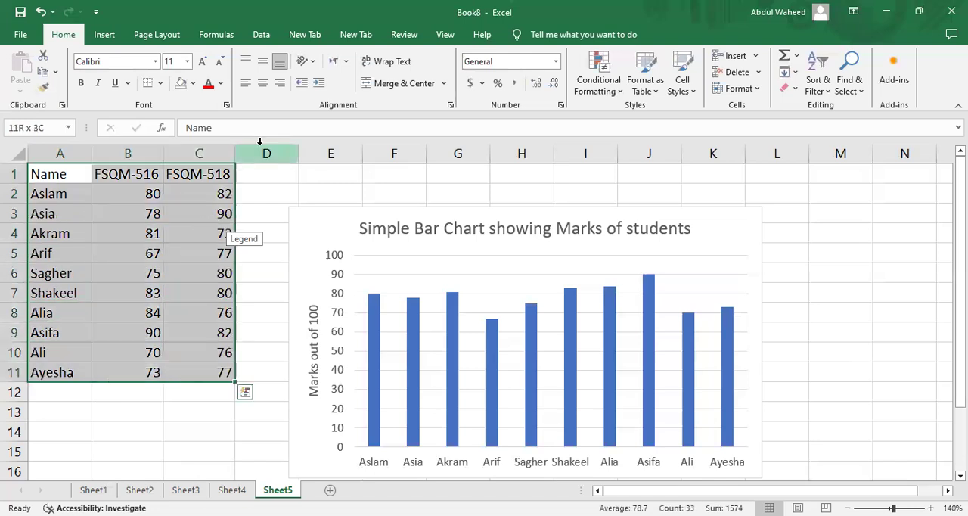
{"action": "left_click", "coordinate": [105, 35]}
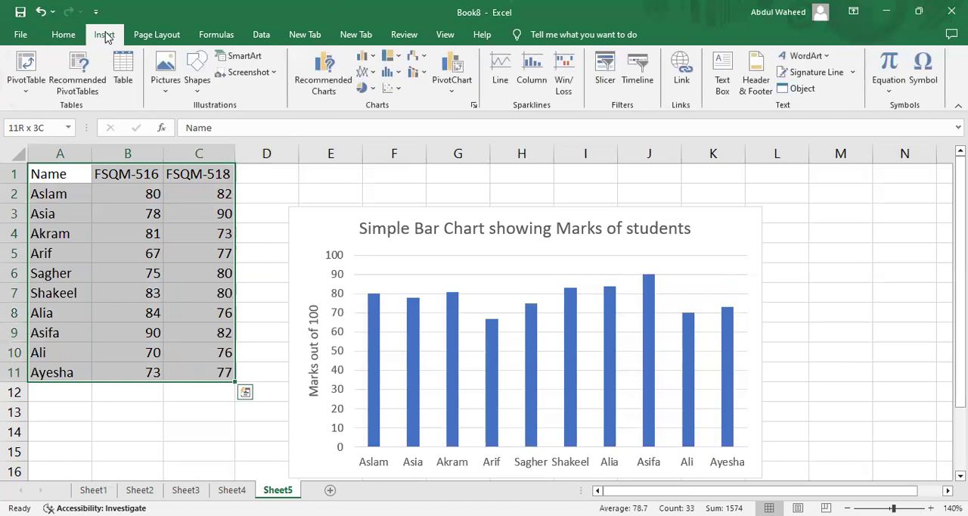
{"action": "left_click", "coordinate": [372, 59]}
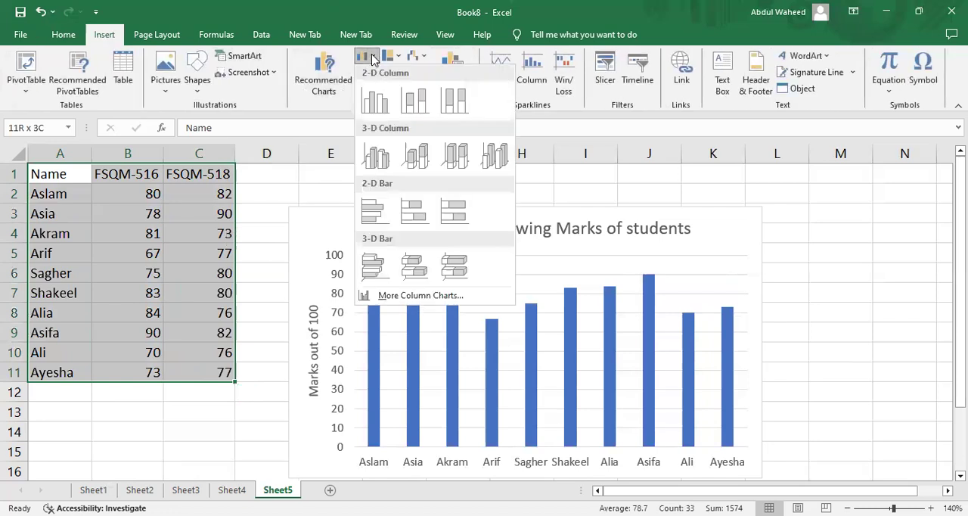
{"action": "left_click", "coordinate": [377, 98]}
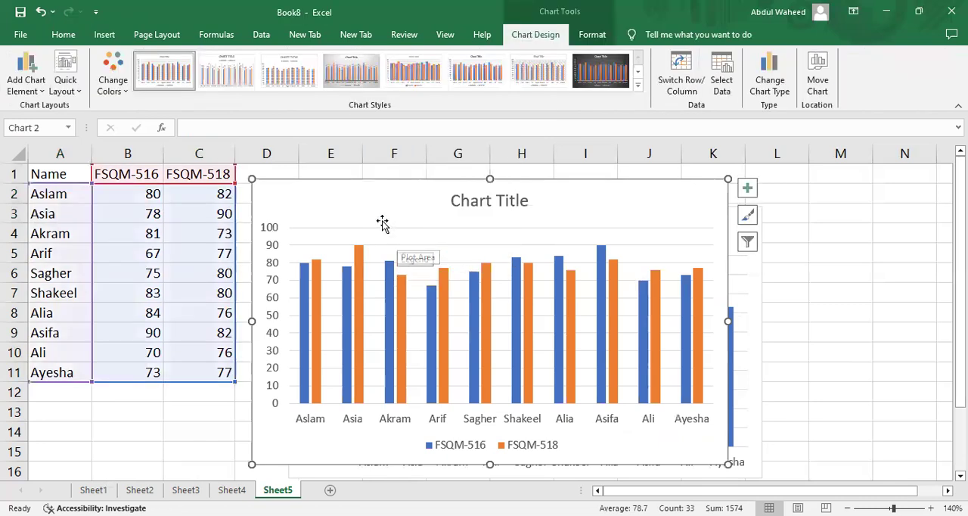
Replace the new chart's placeholder title with "Multiple Bar Chart showing marks in two subjects".
{"action": "left_click", "coordinate": [465, 211]}
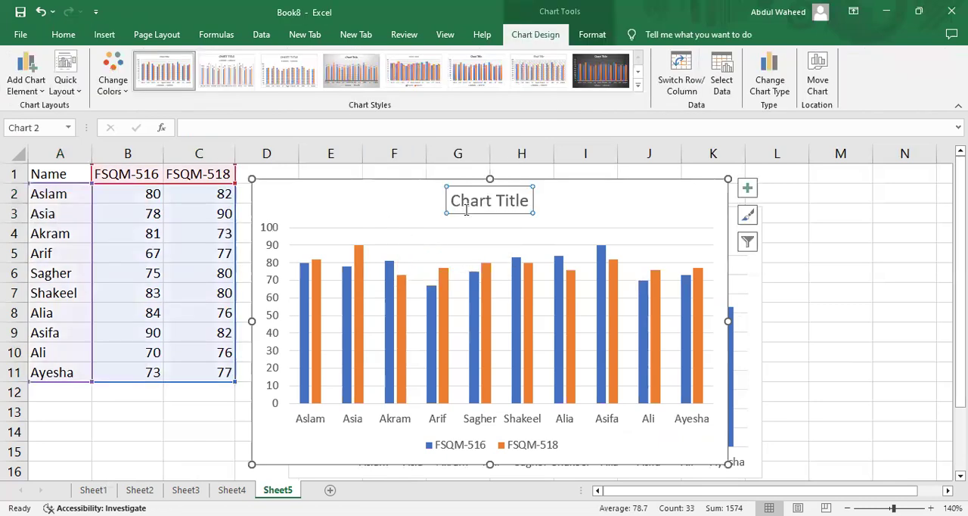
{"action": "type", "text": "Multiple "}
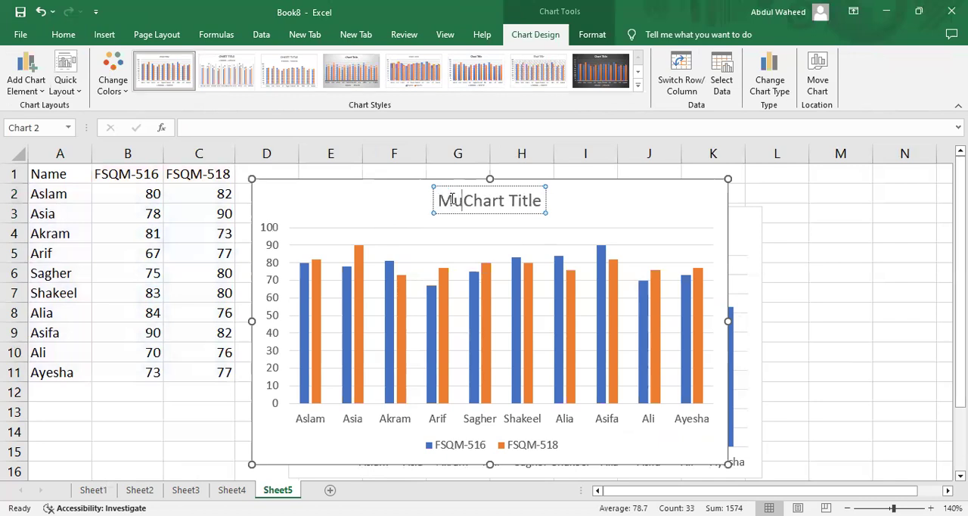
{"action": "type", "text": "Bar "}
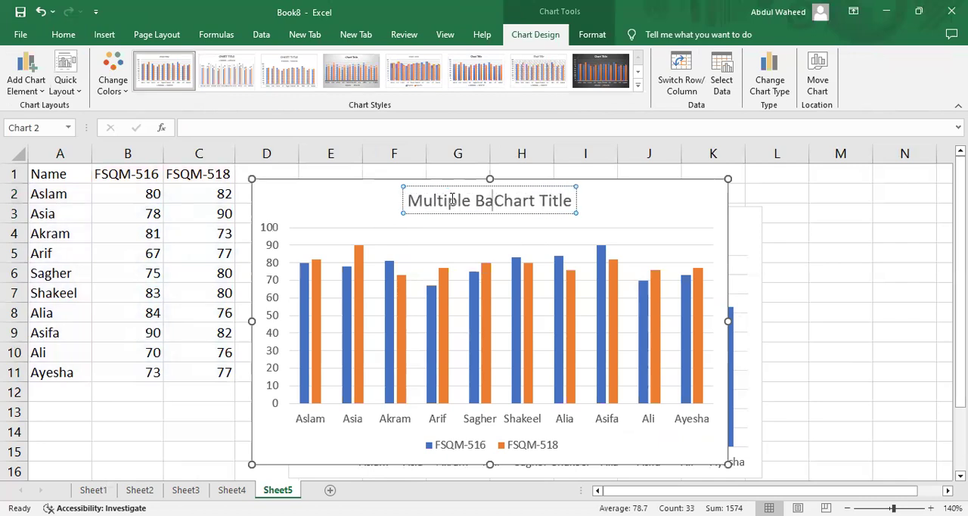
{"action": "type", "text": "Chart"}
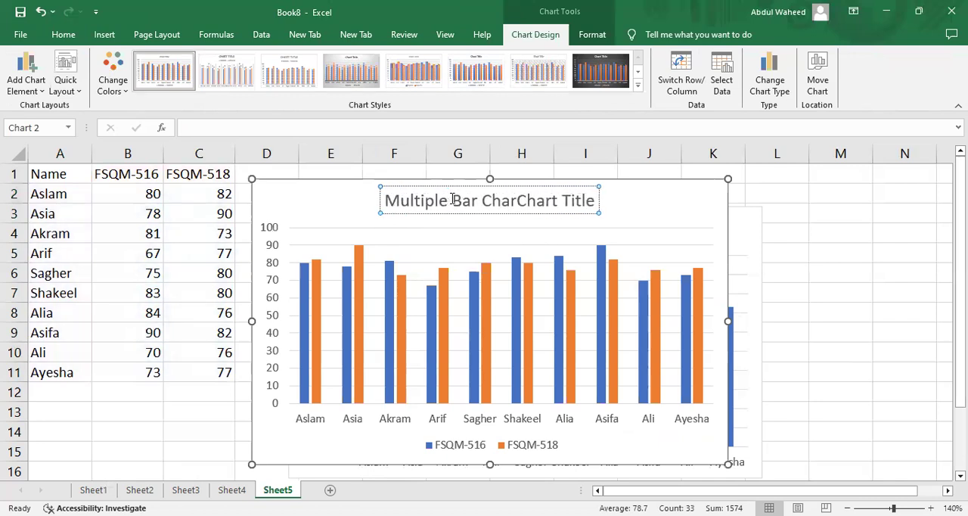
{"action": "type", "text": " s"}
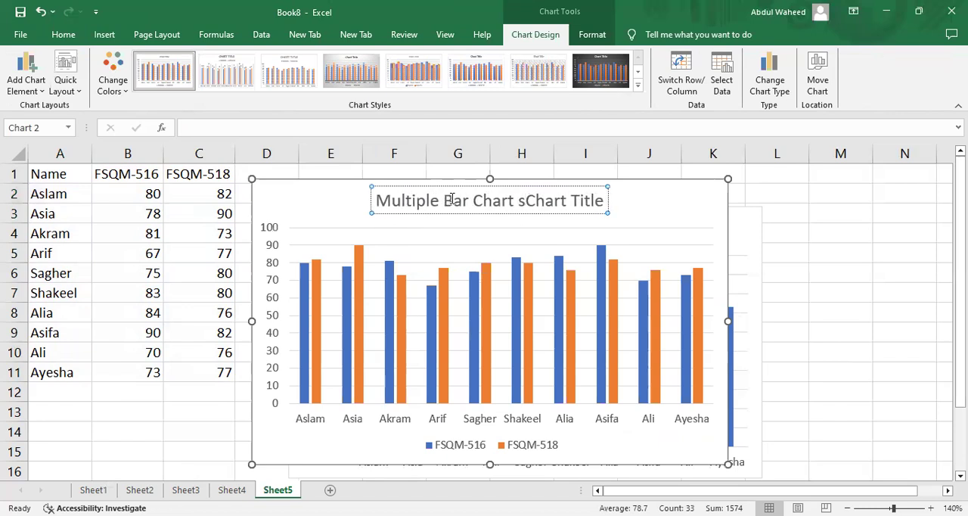
{"action": "key", "text": "BackSpace"}
{"action": "key", "text": "BackSpace"}
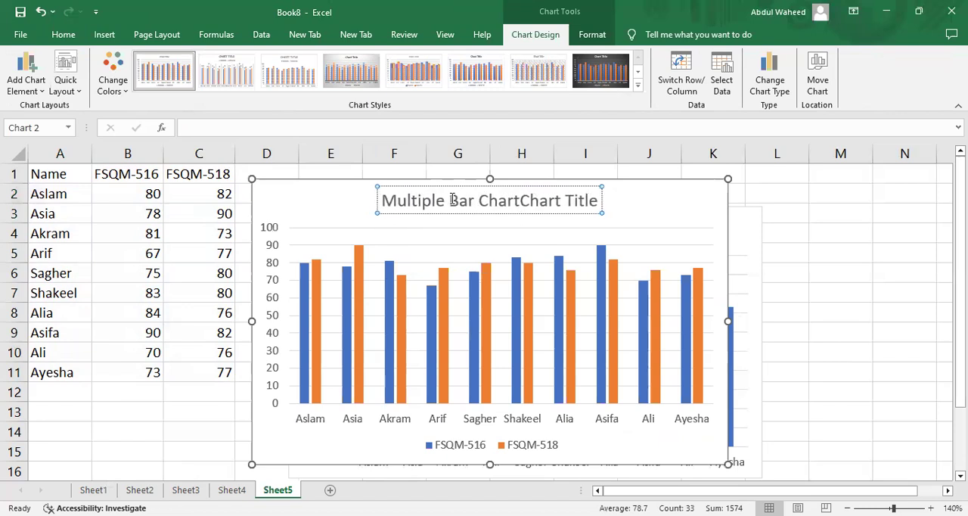
{"action": "key", "text": "shift+Right"}
{"action": "key", "text": "shift+Right"}
{"action": "key", "text": "shift+Right"}
{"action": "key", "text": "shift+Right"}
{"action": "key", "text": "shift+Right"}
{"action": "key", "text": "shift+Right"}
{"action": "key", "text": "shift+Right"}
{"action": "key", "text": "shift+Right"}
{"action": "key", "text": "shift+Right"}
{"action": "key", "text": "shift+Right"}
{"action": "key", "text": "shift+Right"}
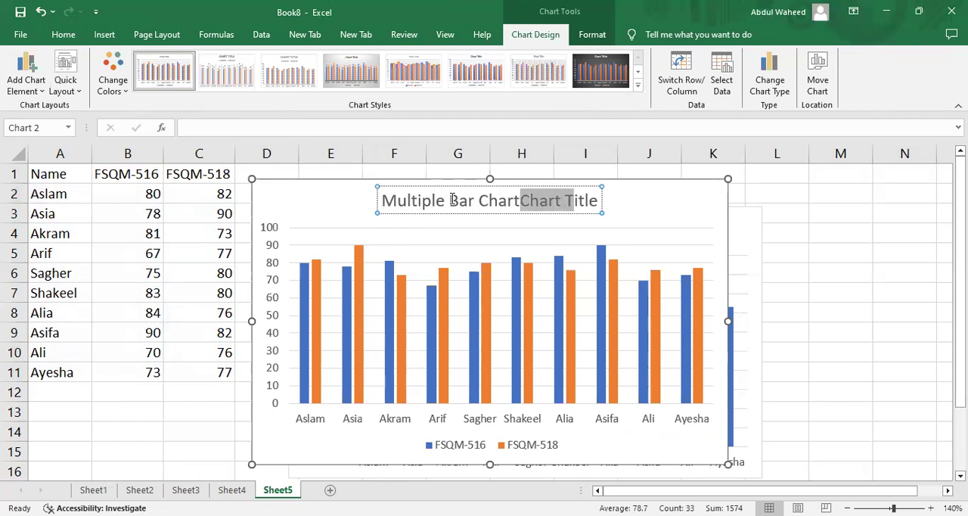
{"action": "type", "text": "sh"}
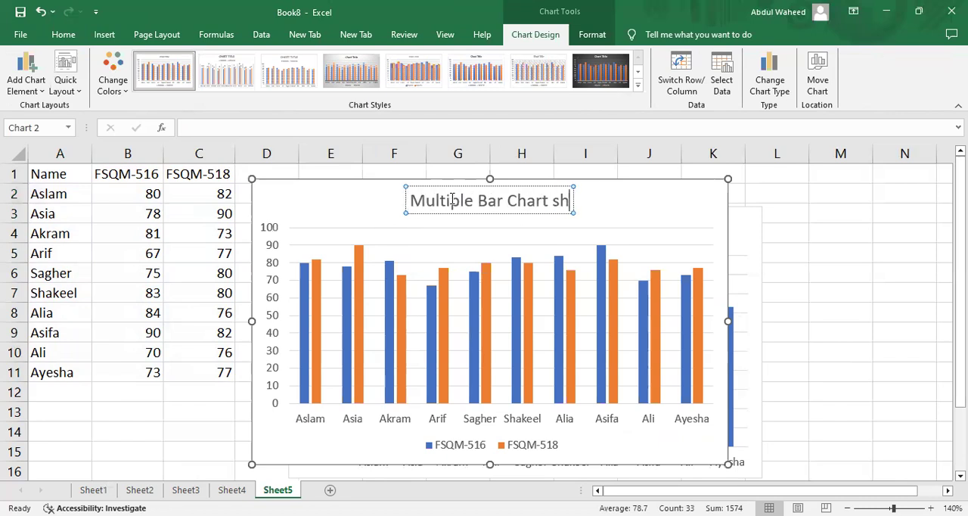
{"action": "type", "text": "owing marks"}
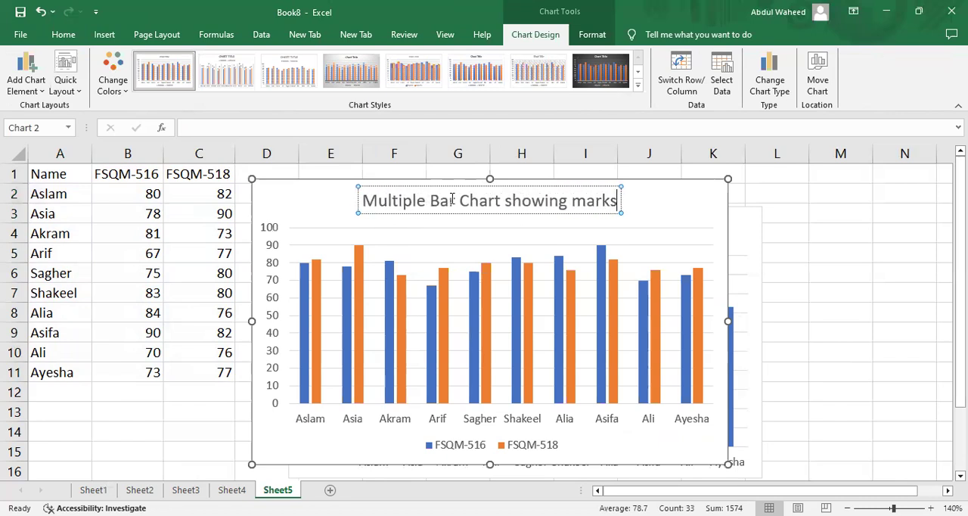
{"action": "type", "text": " in two subj"}
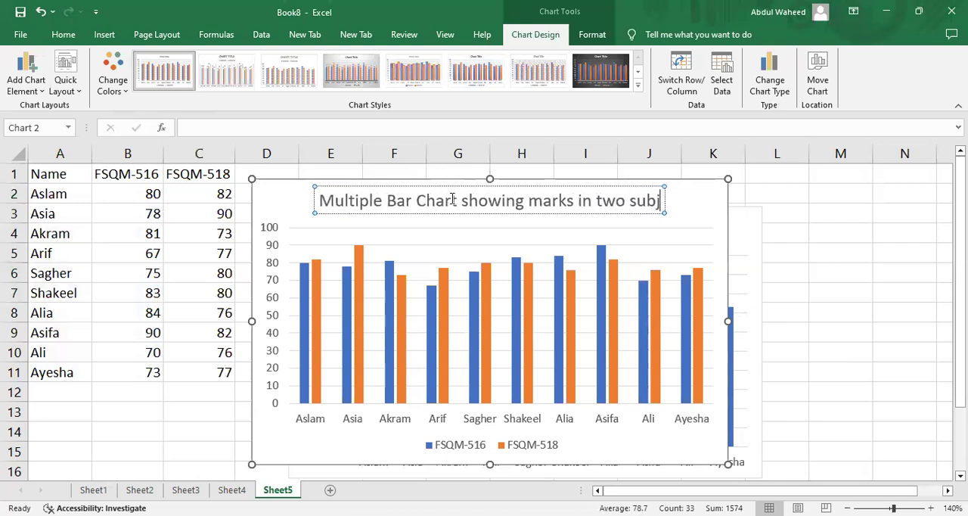
{"action": "type", "text": "ects"}
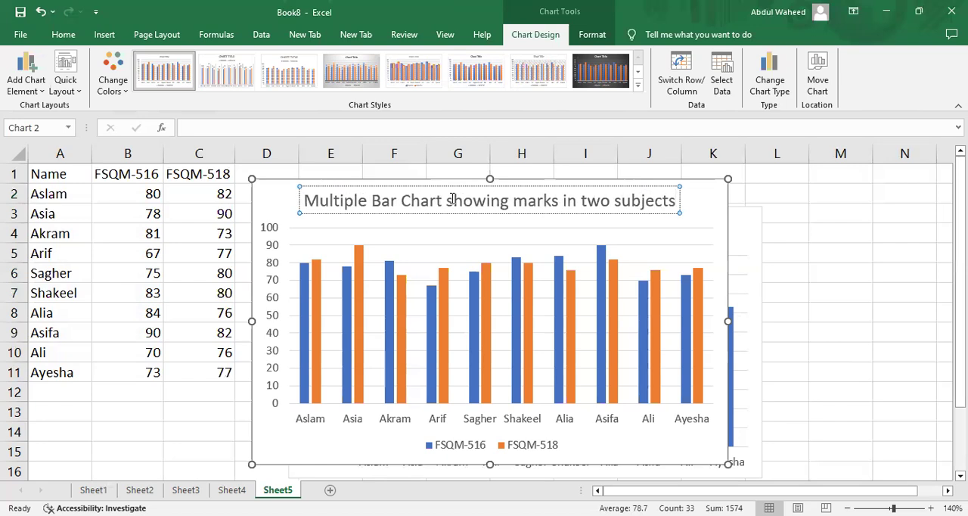
{"action": "left_click", "coordinate": [841, 310]}
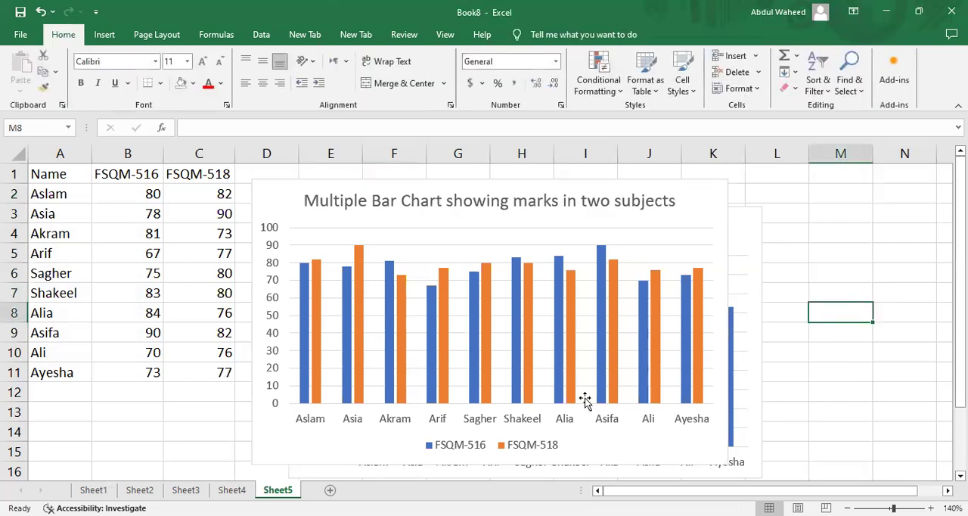
Add a primary vertical axis title to the multiple bar chart.
{"action": "left_click", "coordinate": [305, 449]}
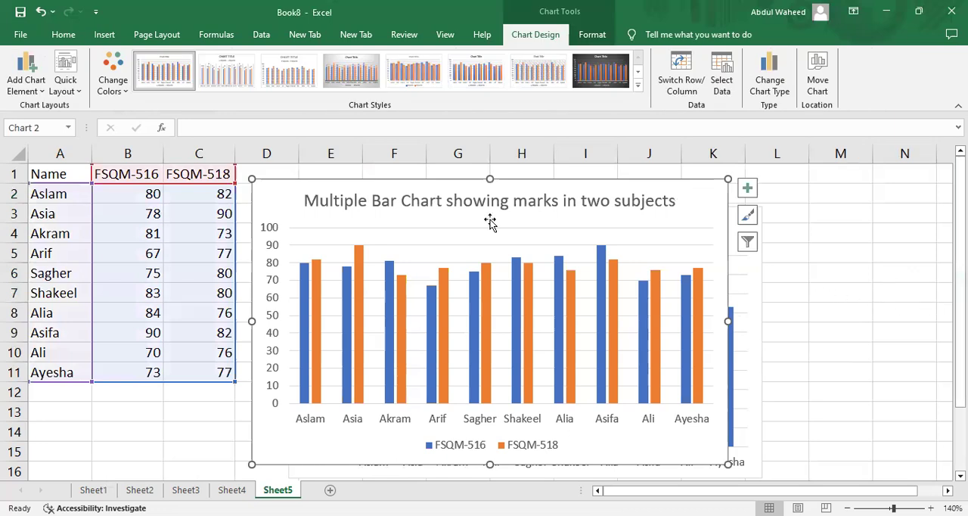
{"action": "left_click", "coordinate": [25, 85]}
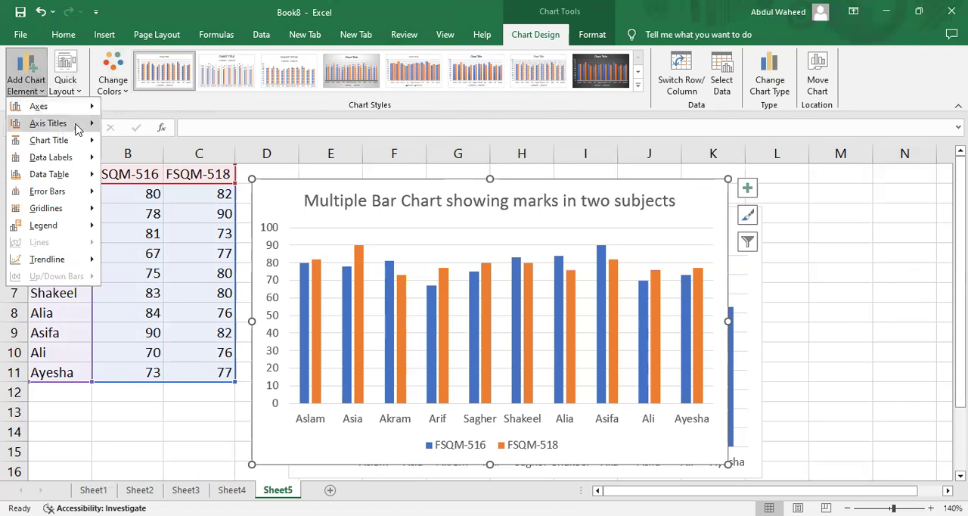
{"action": "mouse_move", "coordinate": [78, 125]}
{"action": "left_click", "coordinate": [183, 163]}
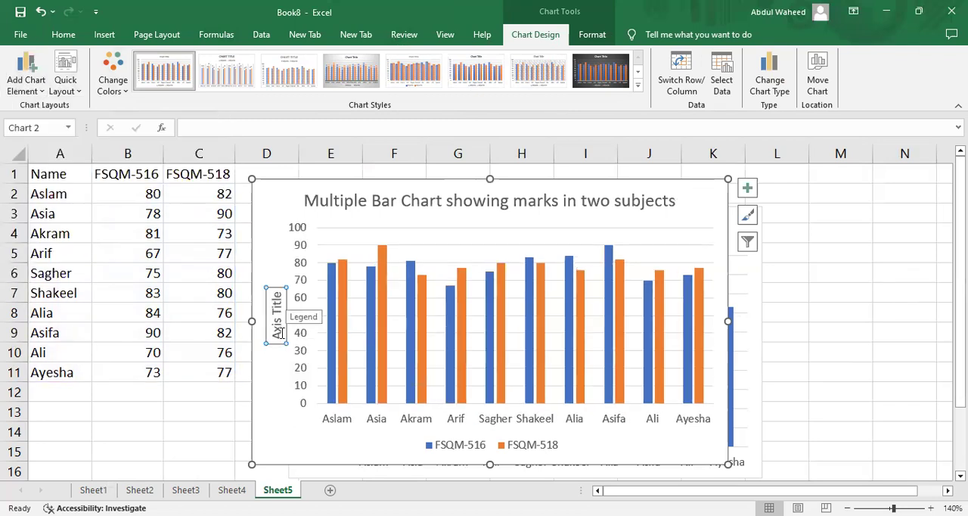
Change the multiple bar chart's vertical axis title text to "Marks out of 100".
{"action": "left_click", "coordinate": [279, 333]}
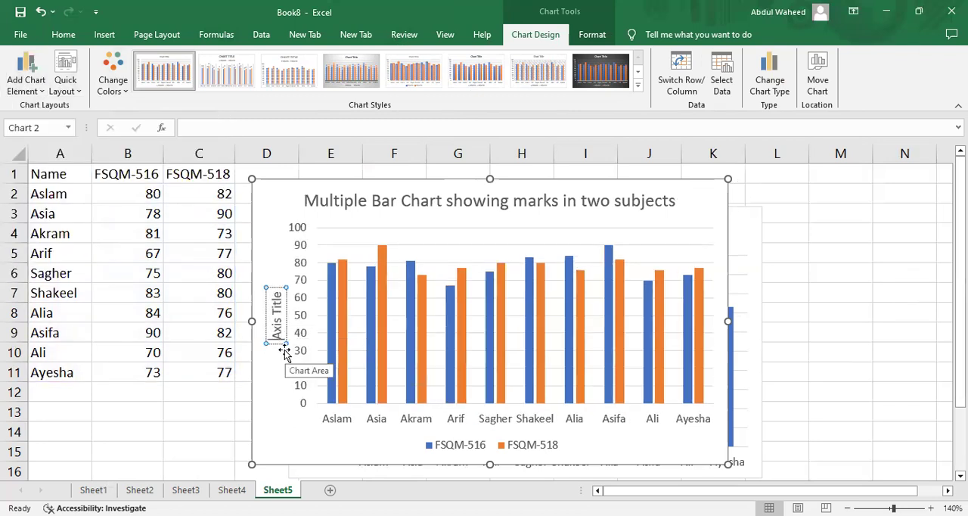
{"action": "key", "text": "shift+Right"}
{"action": "key", "text": "shift+Right"}
{"action": "key", "text": "shift+Right"}
{"action": "key", "text": "shift+Right"}
{"action": "key", "text": "shift+Right"}
{"action": "key", "text": "shift+Right"}
{"action": "key", "text": "shift+Right"}
{"action": "key", "text": "shift+Right"}
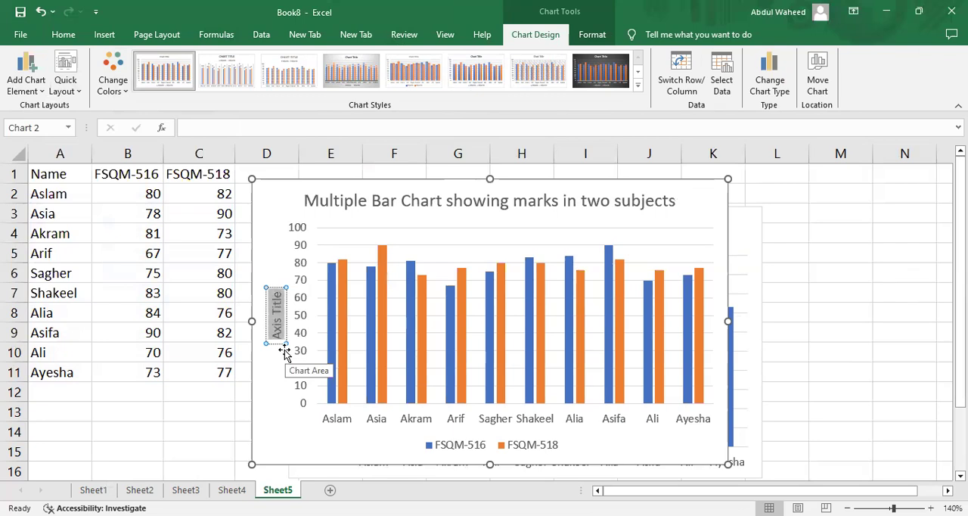
{"action": "type", "text": "Marks"}
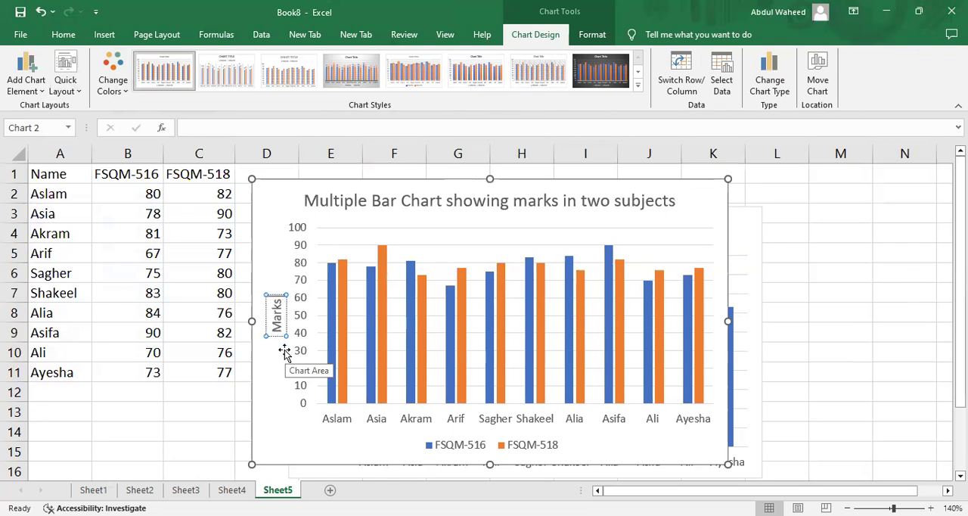
{"action": "type", "text": " out of"}
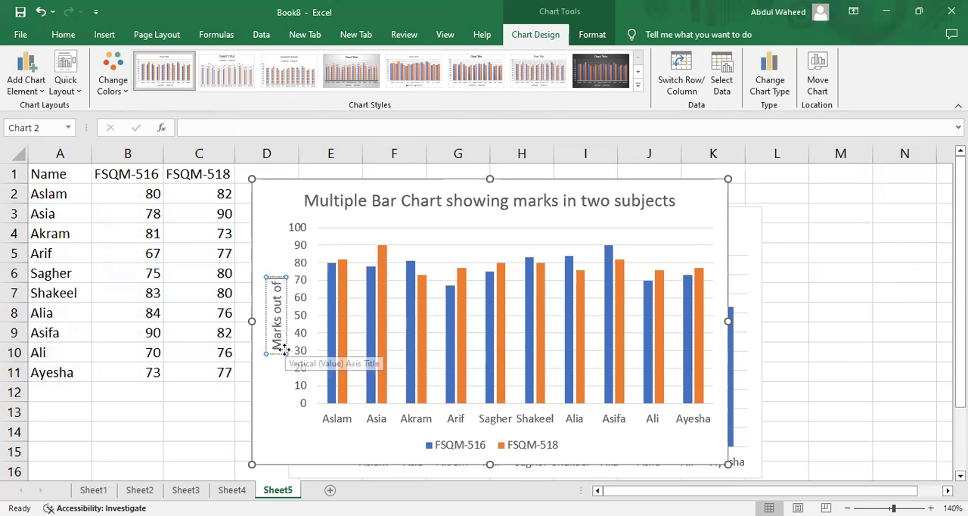
{"action": "type", "text": " hu"}
{"action": "key", "text": "BackSpace"}
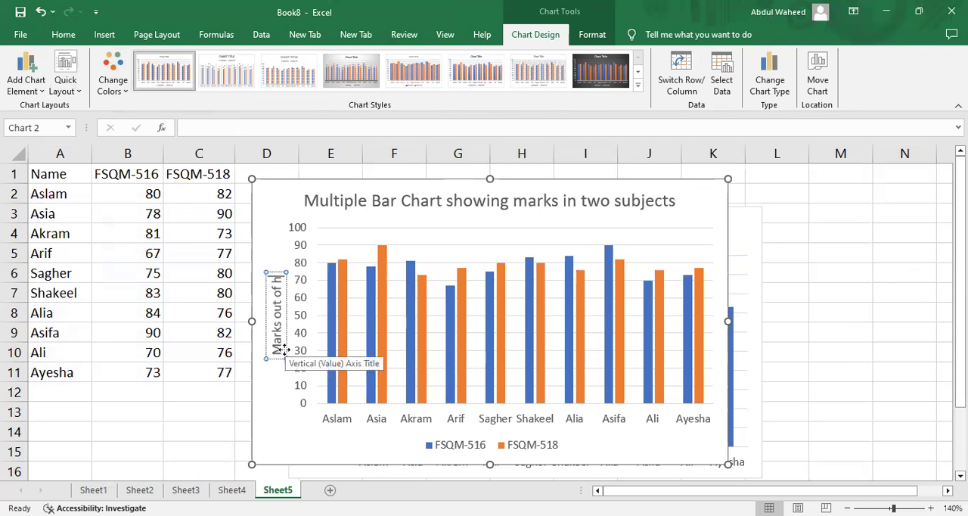
{"action": "key", "text": "BackSpace"}
{"action": "type", "text": "100"}
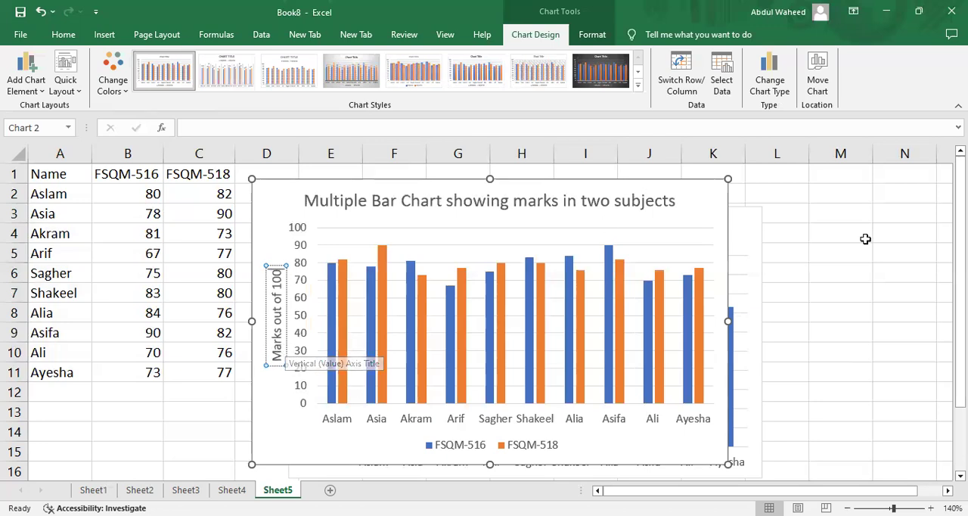
{"action": "left_click", "coordinate": [865, 268]}
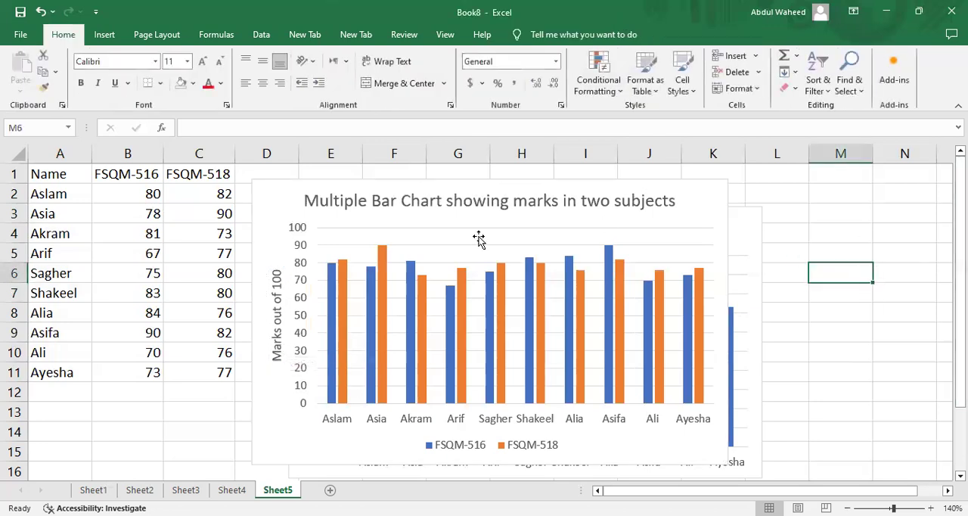
Move the multiple bar chart straight down the sheet until it clears the simple bar chart.
{"action": "left_click", "coordinate": [289, 189]}
{"action": "key", "text": "Down"}
{"action": "key", "text": "Down"}
{"action": "key", "text": "Down"}
{"action": "key", "text": "Down"}
{"action": "key", "text": "Down"}
{"action": "key", "text": "Down"}
{"action": "key", "text": "Down"}
{"action": "key", "text": "Down"}
{"action": "key", "text": "Down"}
{"action": "key", "text": "Down"}
{"action": "key", "text": "Down"}
{"action": "key", "text": "Down"}
{"action": "key", "text": "Down"}
{"action": "key", "text": "Down"}
{"action": "key", "text": "Down"}
{"action": "key", "text": "Down"}
{"action": "key", "text": "Down"}
{"action": "key", "text": "Down"}
{"action": "key", "text": "Down"}
{"action": "key", "text": "Down"}
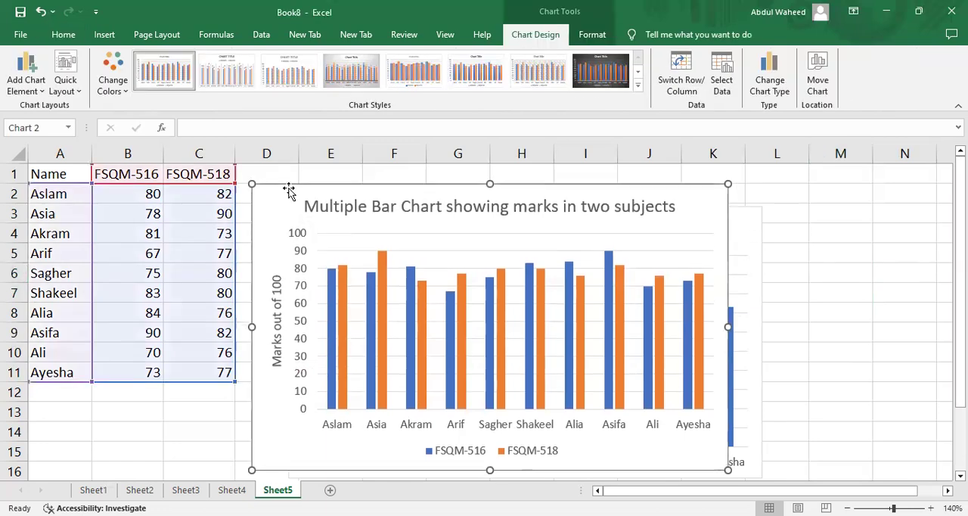
{"action": "key", "text": "Down"}
{"action": "key", "text": "Down"}
{"action": "key", "text": "Down"}
{"action": "key", "text": "Down"}
{"action": "key", "text": "Down"}
{"action": "key", "text": "Down"}
{"action": "key", "text": "Down"}
{"action": "key", "text": "Down"}
{"action": "key", "text": "Down"}
{"action": "key", "text": "Down"}
{"action": "key", "text": "Down"}
{"action": "key", "text": "Down"}
{"action": "key", "text": "Down"}
{"action": "key", "text": "Down"}
{"action": "key", "text": "Down"}
{"action": "key", "text": "Down"}
{"action": "key", "text": "Down"}
{"action": "key", "text": "Down"}
{"action": "key", "text": "Down"}
{"action": "key", "text": "Down"}
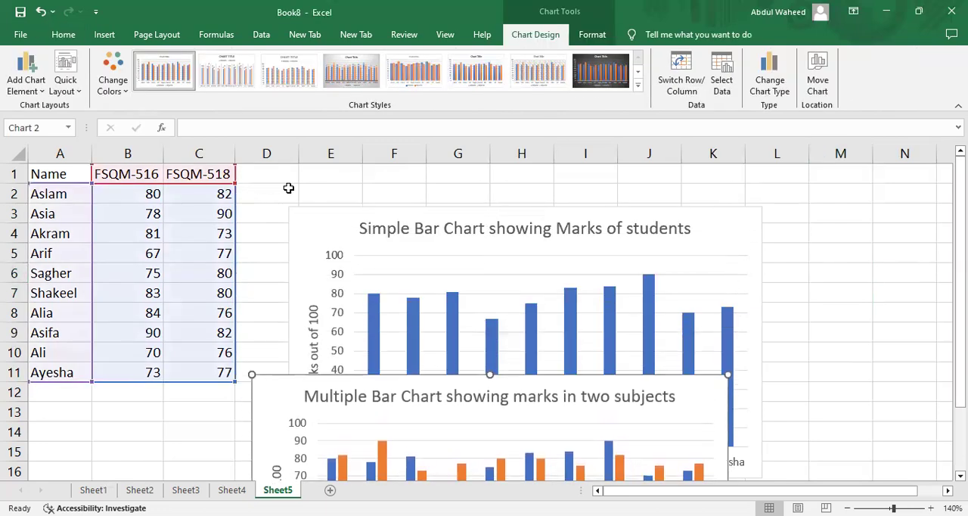
{"action": "key", "text": "Down"}
{"action": "key", "text": "Down"}
{"action": "key", "text": "Down"}
{"action": "key", "text": "Down"}
{"action": "key", "text": "Down"}
{"action": "key", "text": "Down"}
{"action": "key", "text": "Down"}
{"action": "key", "text": "Down"}
{"action": "key", "text": "Down"}
{"action": "key", "text": "Down"}
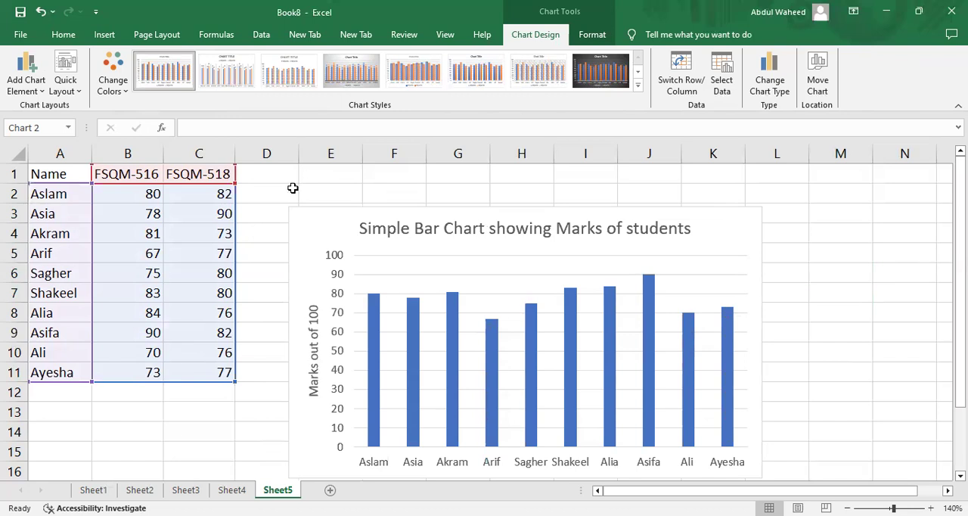
{"action": "left_click", "coordinate": [319, 219]}
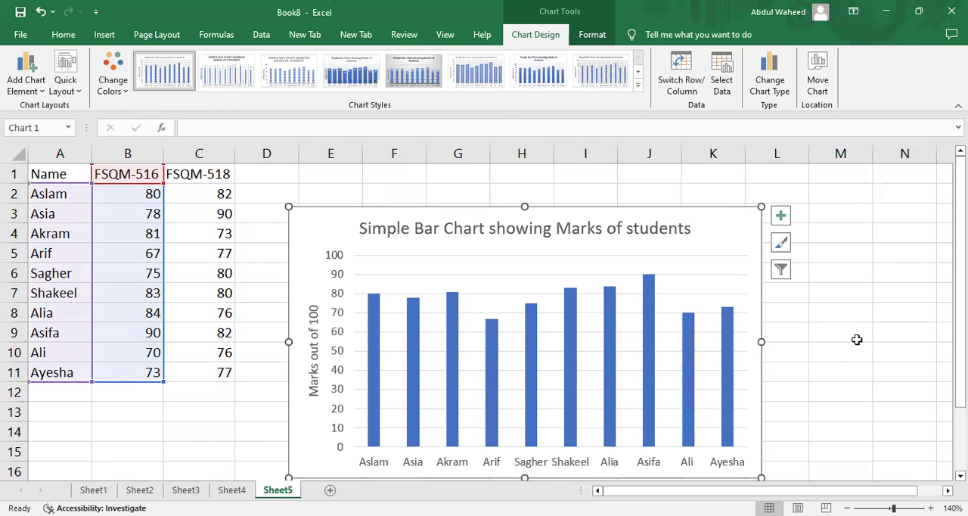
{"action": "scroll", "coordinate": [856, 340], "scroll_direction": "down", "scroll_amount": 1}
{"action": "scroll", "coordinate": [857, 340], "scroll_direction": "up", "scroll_amount": 1}
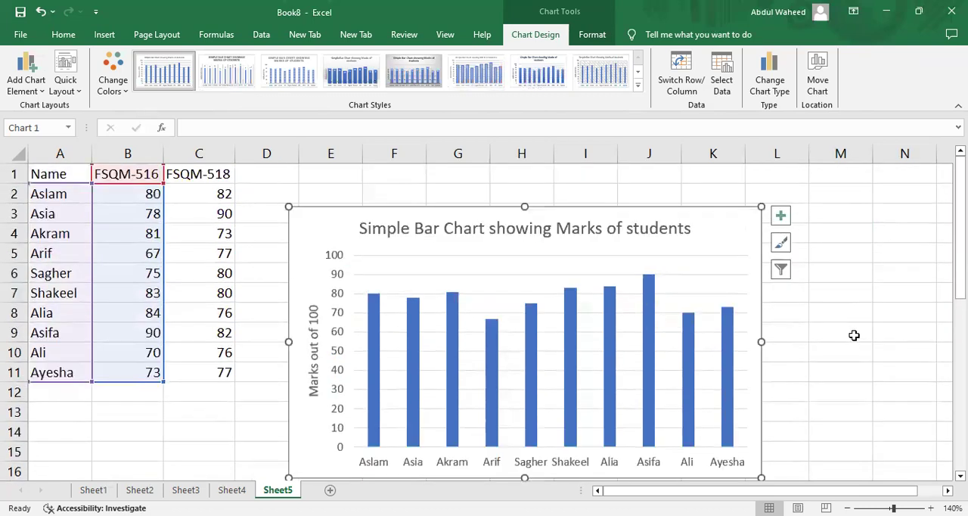
{"action": "left_click", "coordinate": [855, 333]}
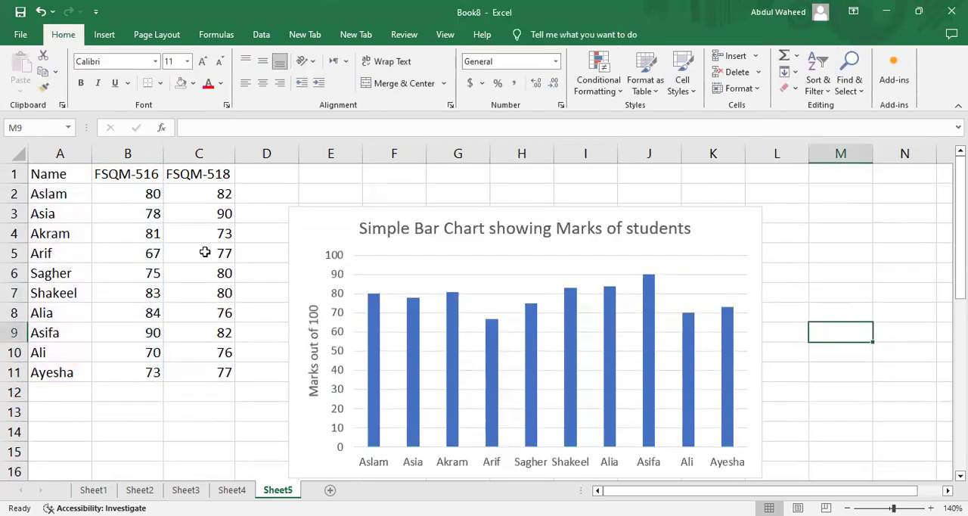
{"action": "left_click", "coordinate": [313, 225]}
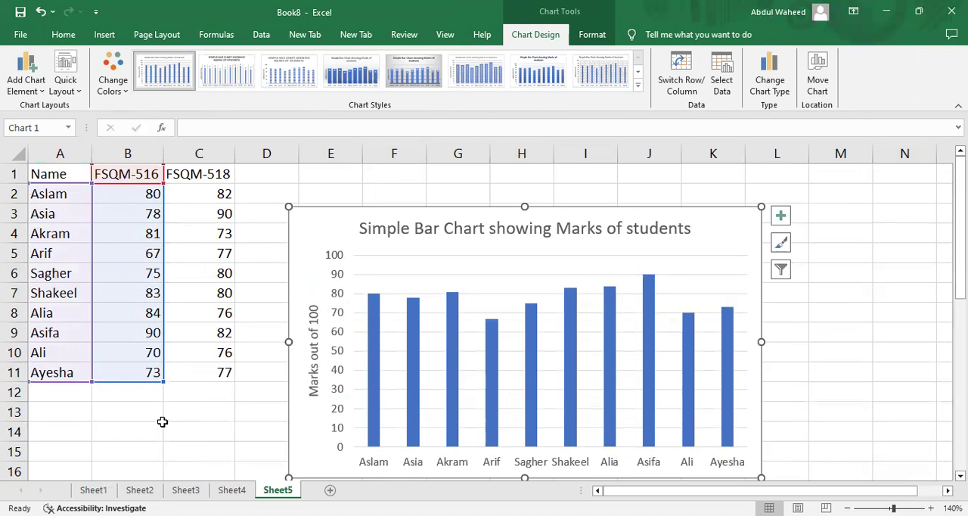
Try to extend the simple bar chart's data range to include the FSQM-518 marks, and undo the change.
{"action": "left_click_drag", "start_coordinate": [165, 382], "coordinate": [214, 386]}
{"action": "double_click", "coordinate": [213, 391]}
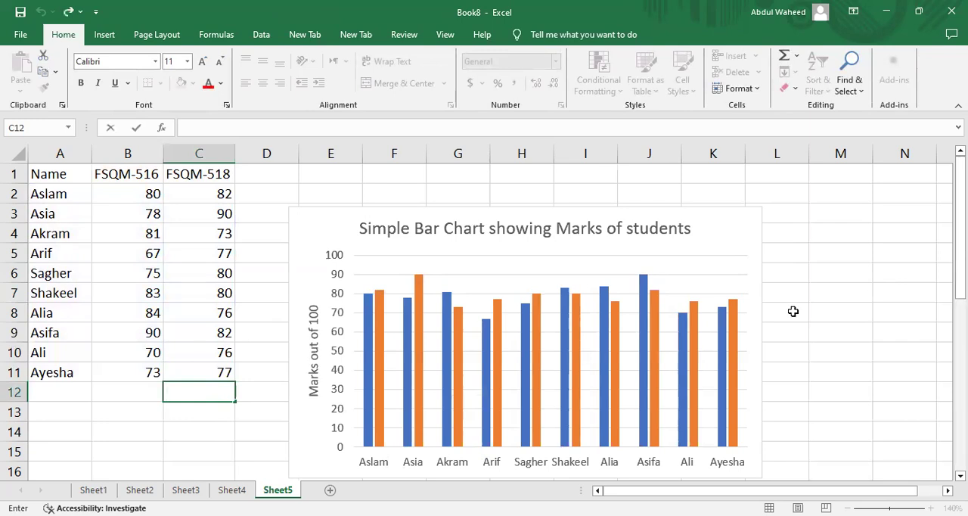
{"action": "left_click", "coordinate": [159, 453]}
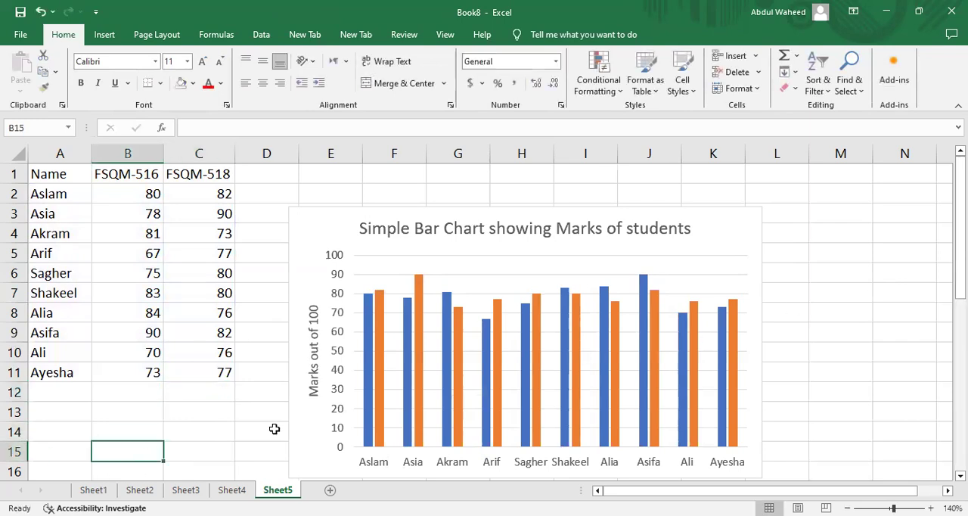
{"action": "key", "text": "ctrl+z"}
{"action": "key", "text": "ctrl+z"}
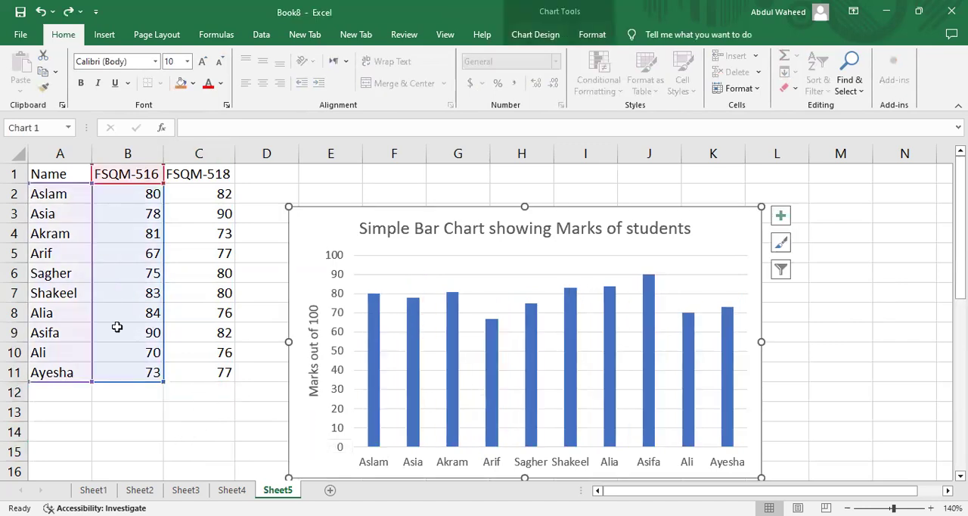
Insert a 2-D clustered column chart from the student names and both subjects' marks in A1:C11.
{"action": "left_click", "coordinate": [155, 429]}
{"action": "left_click", "coordinate": [66, 174]}
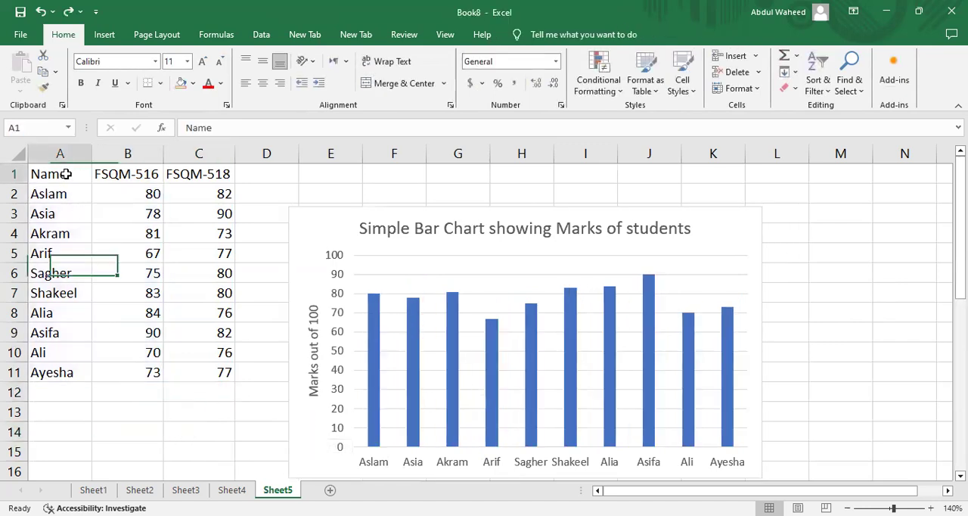
{"action": "key", "text": "shift+Down"}
{"action": "key", "text": "shift+Down"}
{"action": "key", "text": "shift+Down"}
{"action": "key", "text": "shift+Down"}
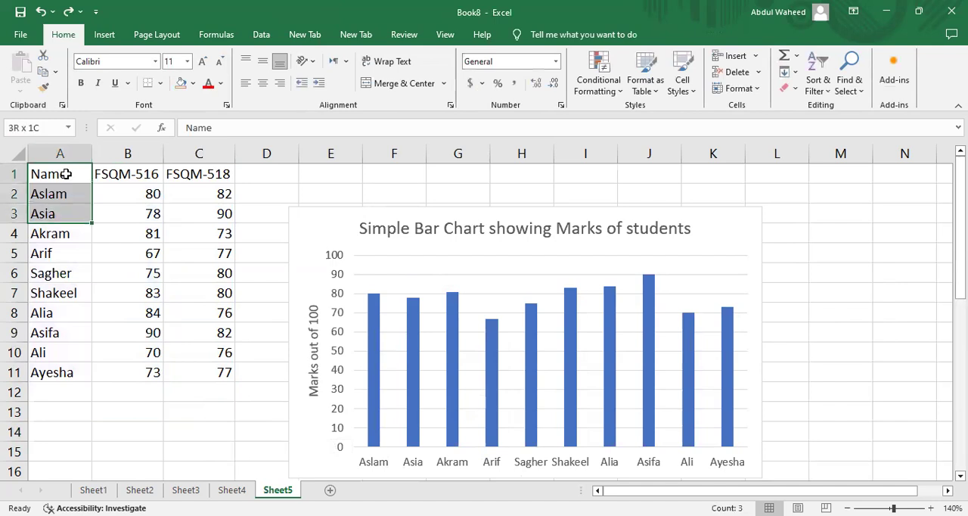
{"action": "key", "text": "shift+Down"}
{"action": "key", "text": "shift+Down"}
{"action": "key", "text": "shift+Down"}
{"action": "key", "text": "shift+Down"}
{"action": "key", "text": "shift+Down"}
{"action": "key", "text": "shift+Down"}
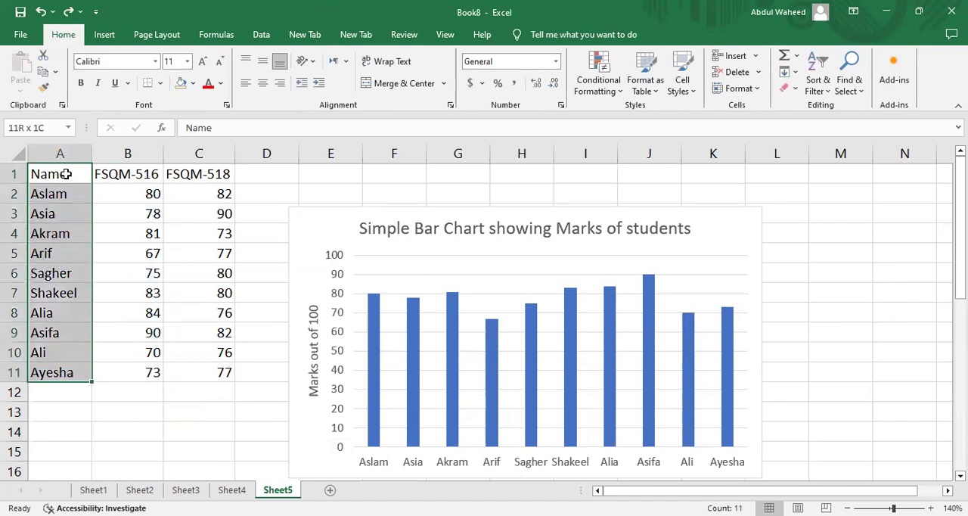
{"action": "key", "text": "shift+Right"}
{"action": "key", "text": "shift+Right"}
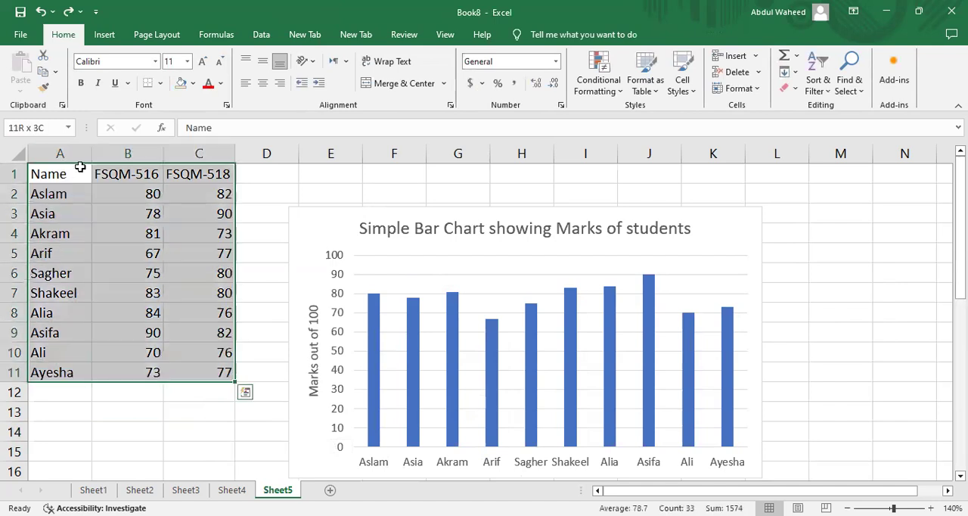
{"action": "left_click", "coordinate": [105, 35]}
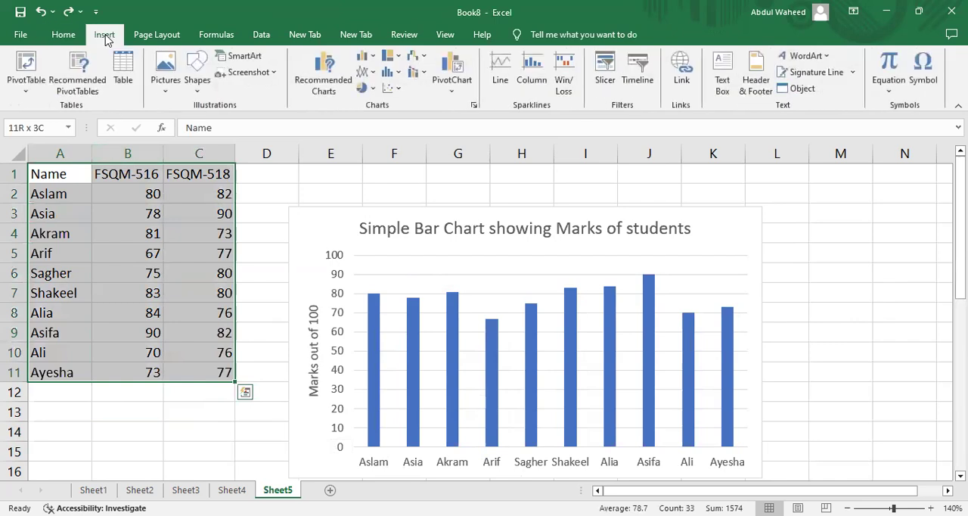
{"action": "left_click", "coordinate": [367, 57]}
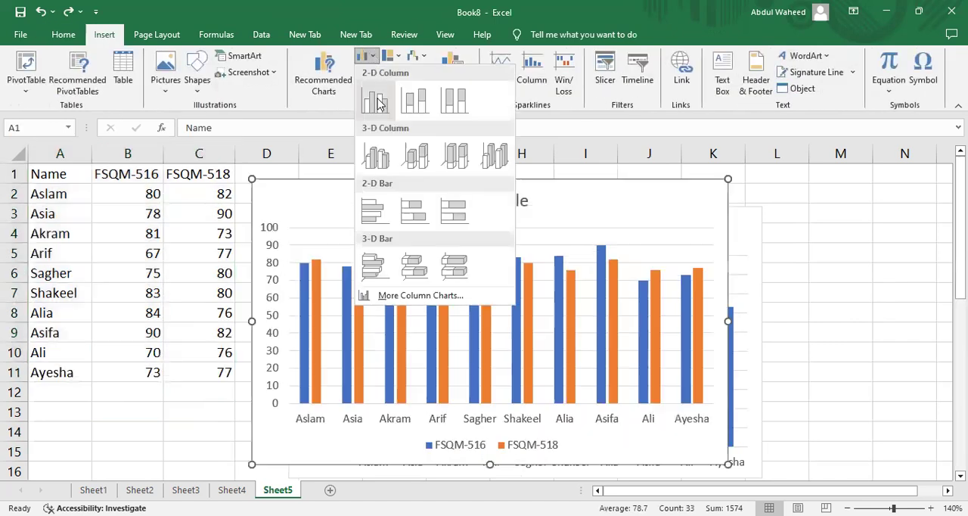
{"action": "left_click", "coordinate": [376, 101]}
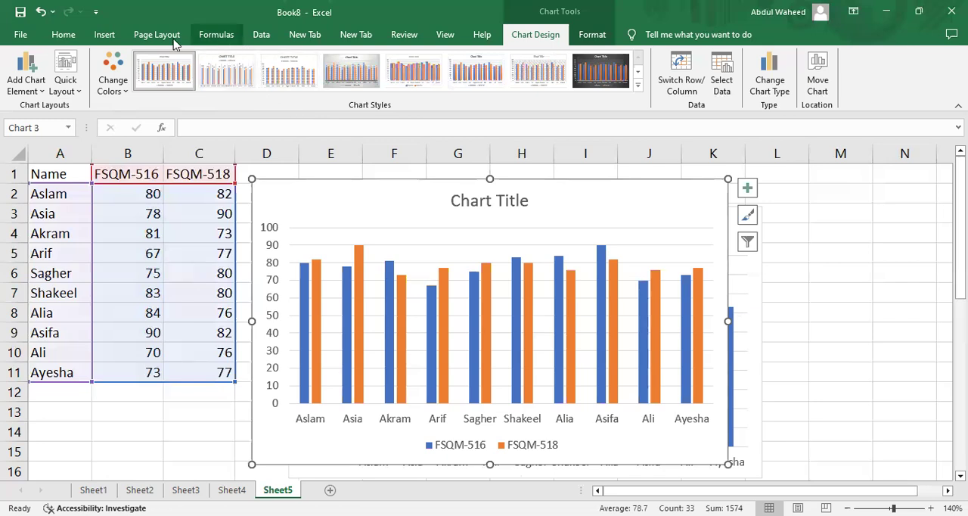
Change the new two-subject chart to a 2-D stacked column chart.
{"action": "left_click", "coordinate": [104, 34]}
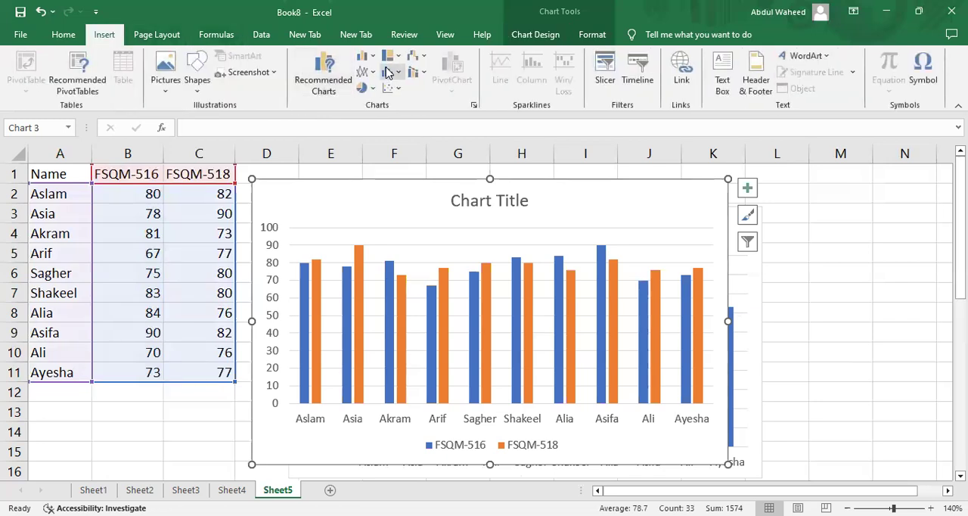
{"action": "left_click", "coordinate": [365, 56]}
{"action": "left_click", "coordinate": [414, 101]}
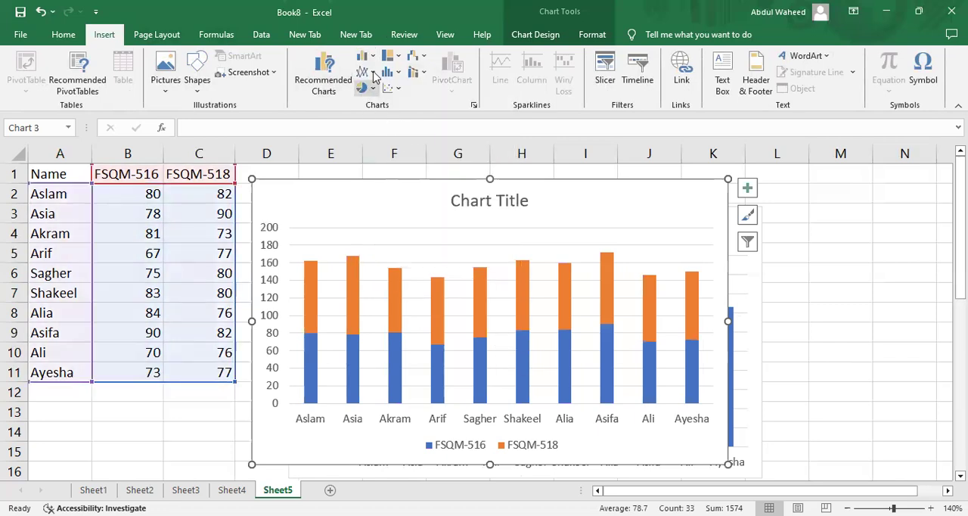
{"action": "left_click", "coordinate": [372, 57]}
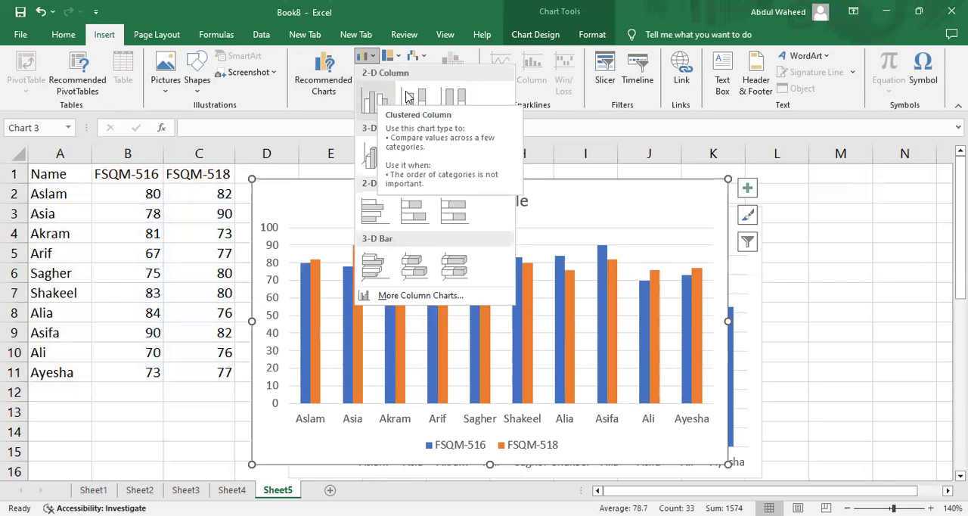
{"action": "left_click", "coordinate": [704, 435]}
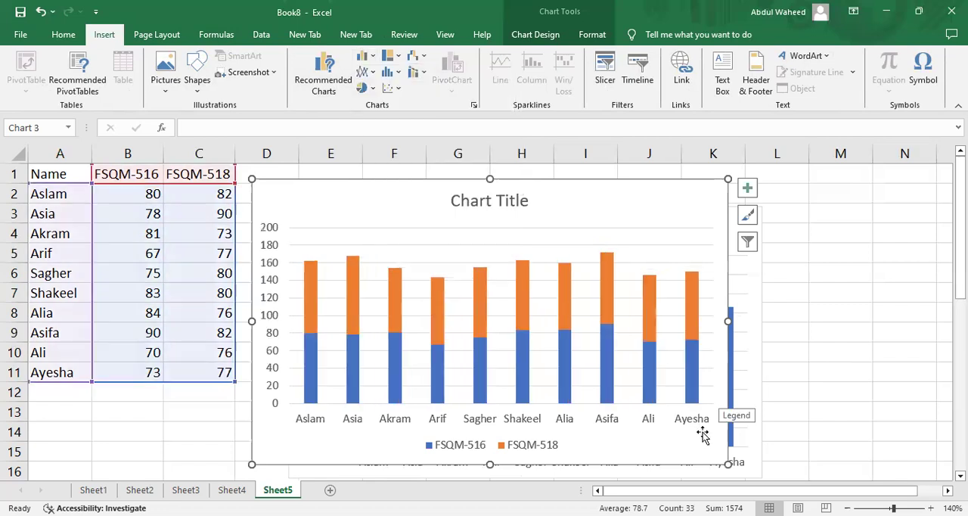
Replace the stacked chart's placeholder title with "Stacked Bar Chart showing marks in two subjects".
{"action": "left_click", "coordinate": [506, 201]}
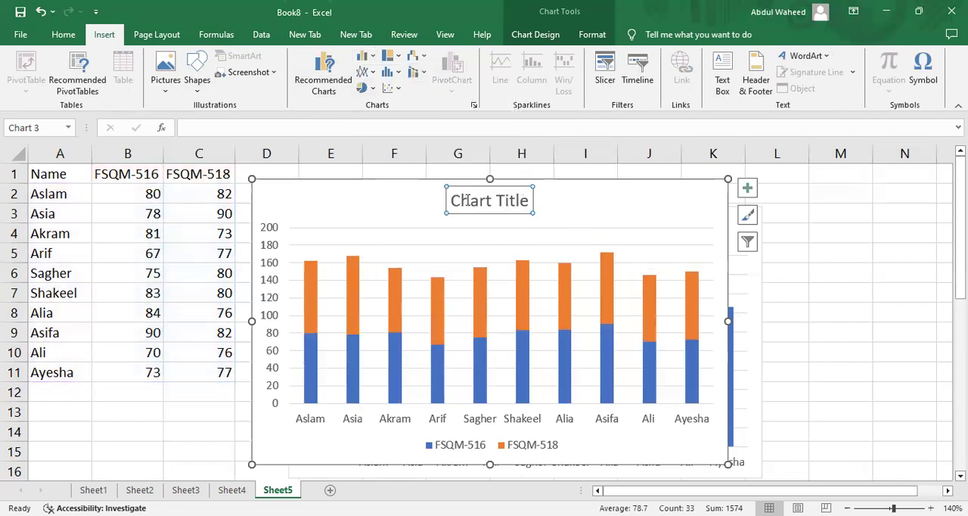
{"action": "left_click", "coordinate": [453, 200]}
{"action": "type", "text": "Stacked Bar"}
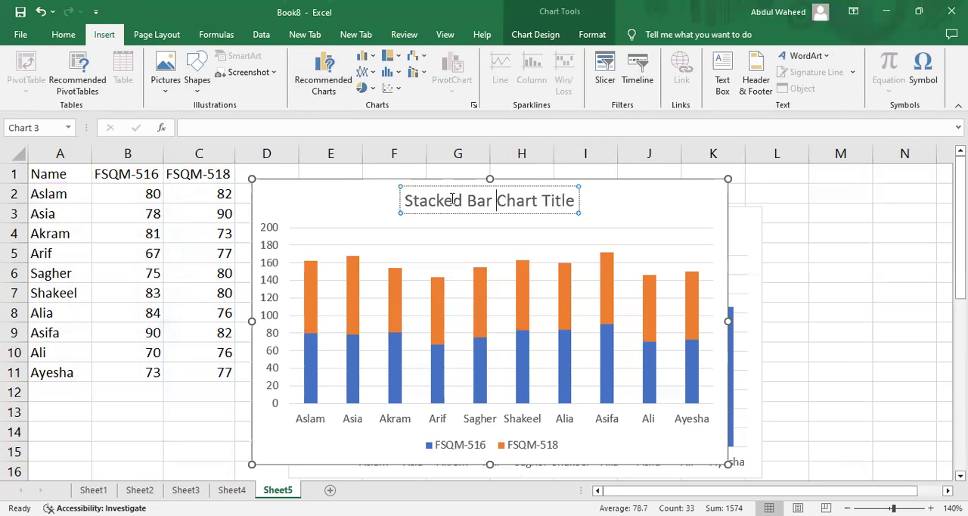
{"action": "key", "text": "shift+Right"}
{"action": "key", "text": "shift+Right"}
{"action": "key", "text": "shift+Right"}
{"action": "key", "text": "shift+Right"}
{"action": "type", "text": "sho"}
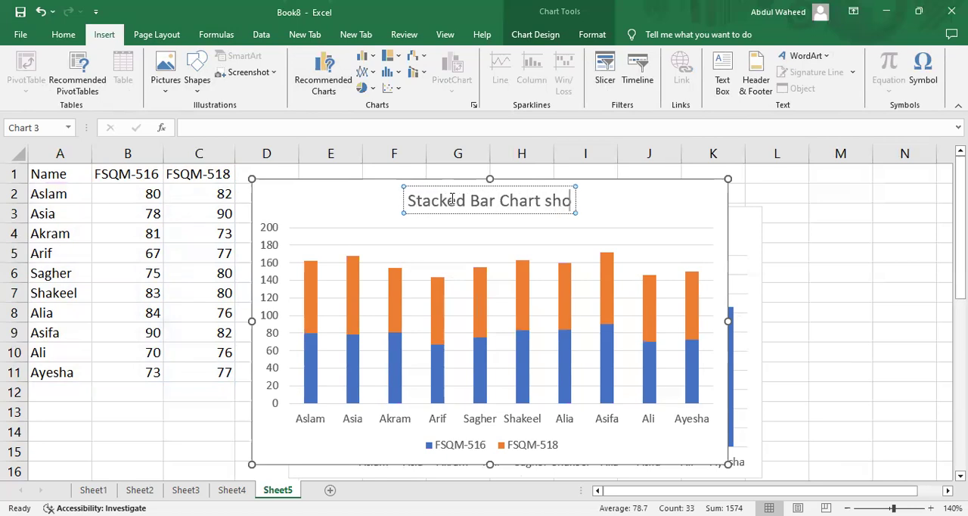
{"action": "type", "text": "wing marks"}
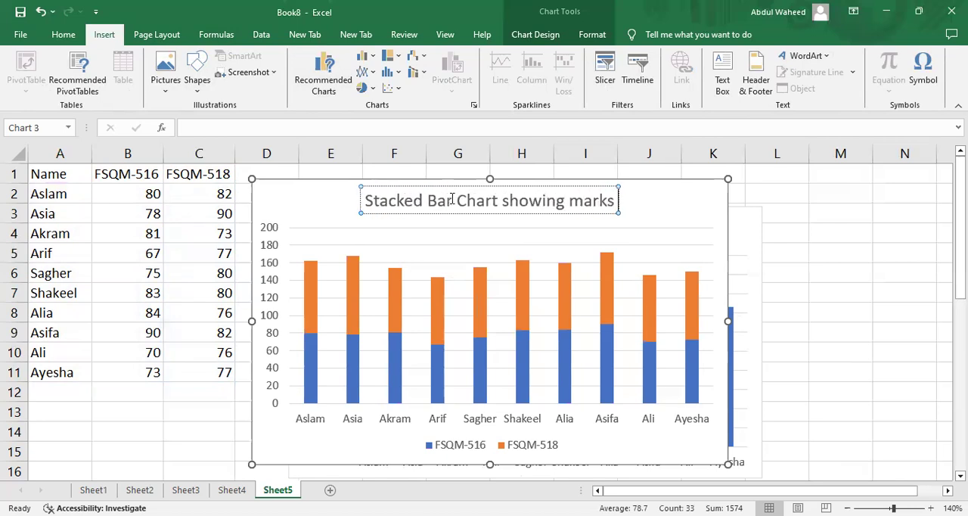
{"action": "type", "text": " in two"}
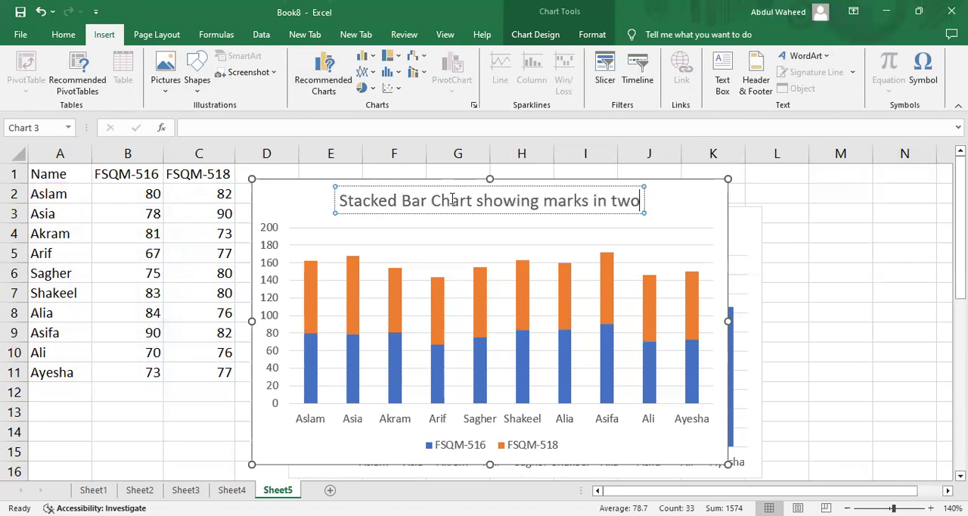
{"action": "type", "text": " subjects"}
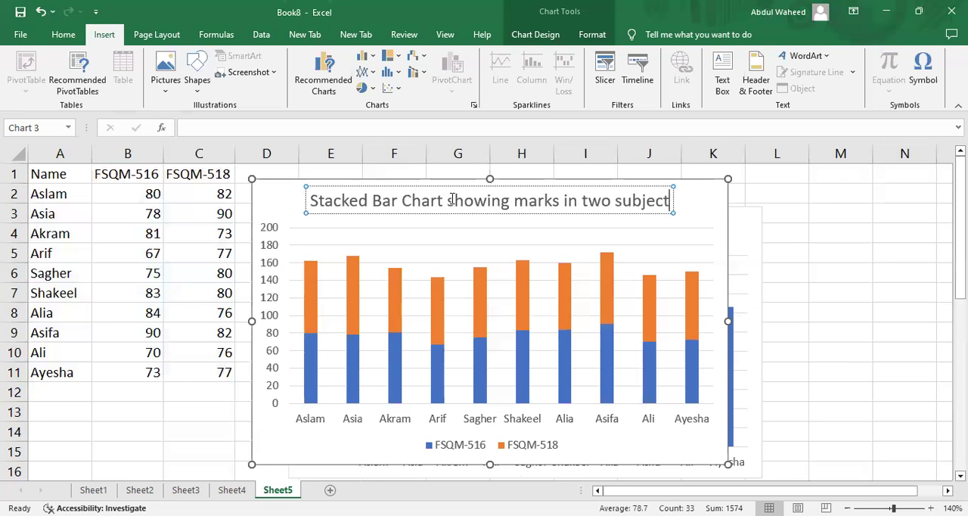
{"action": "left_click", "coordinate": [813, 257]}
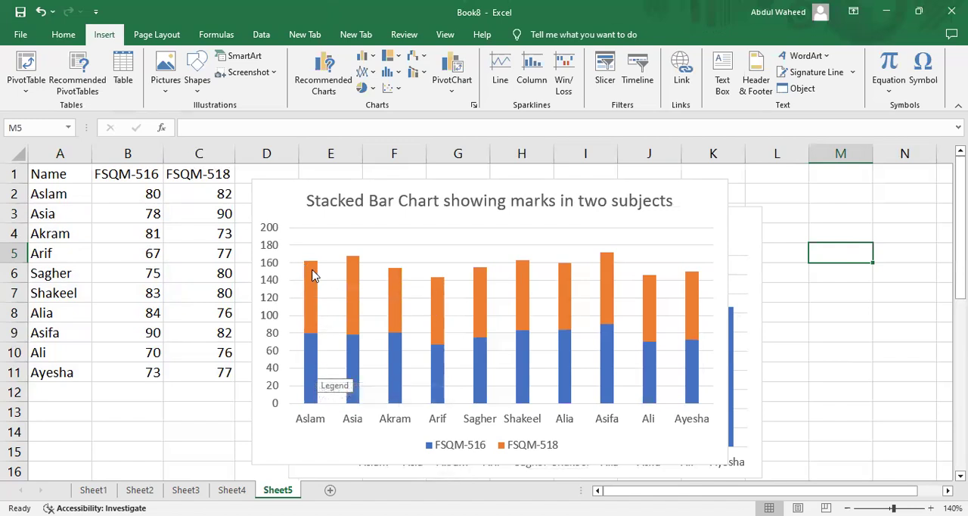
{"action": "mouse_move", "coordinate": [315, 270]}
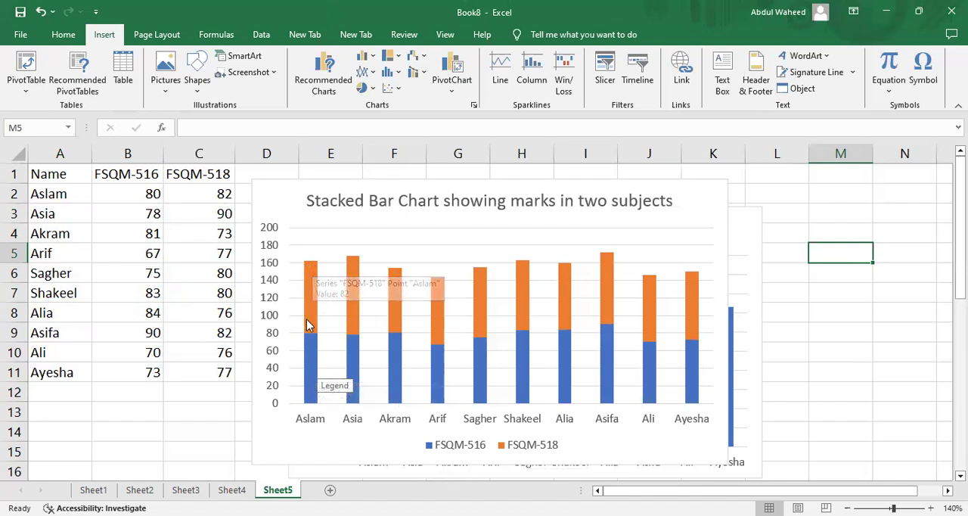